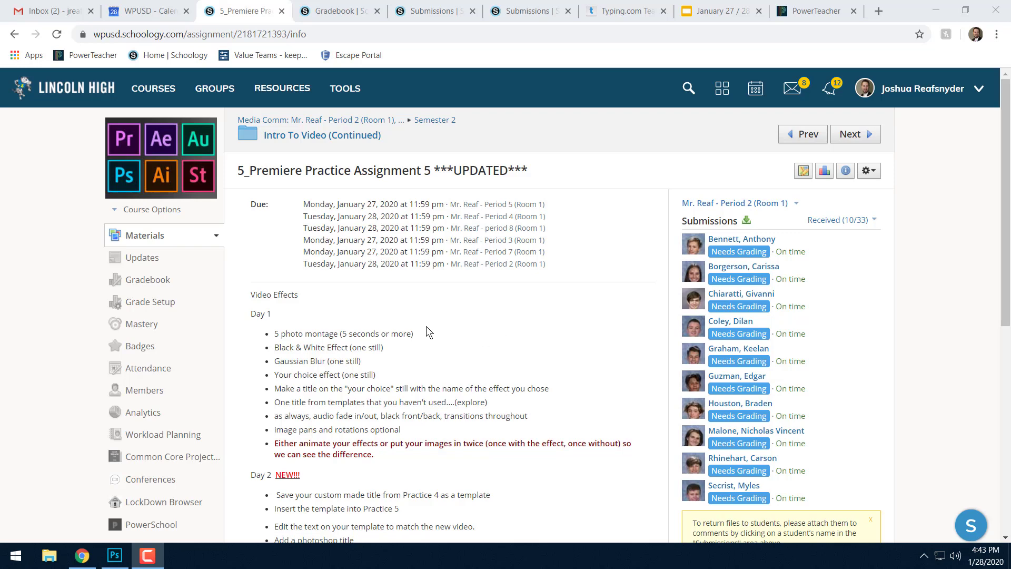
- Review the video effects assignment instructions and the "Add visual effects" section of its linked Video Effects tutorial
scroll(425, 327, down, 4)
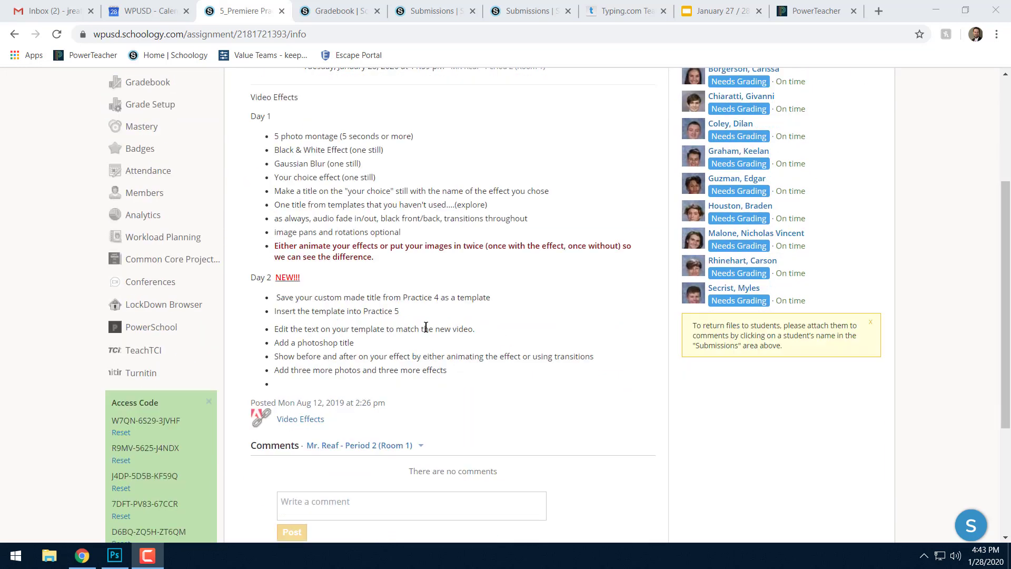
click(294, 420)
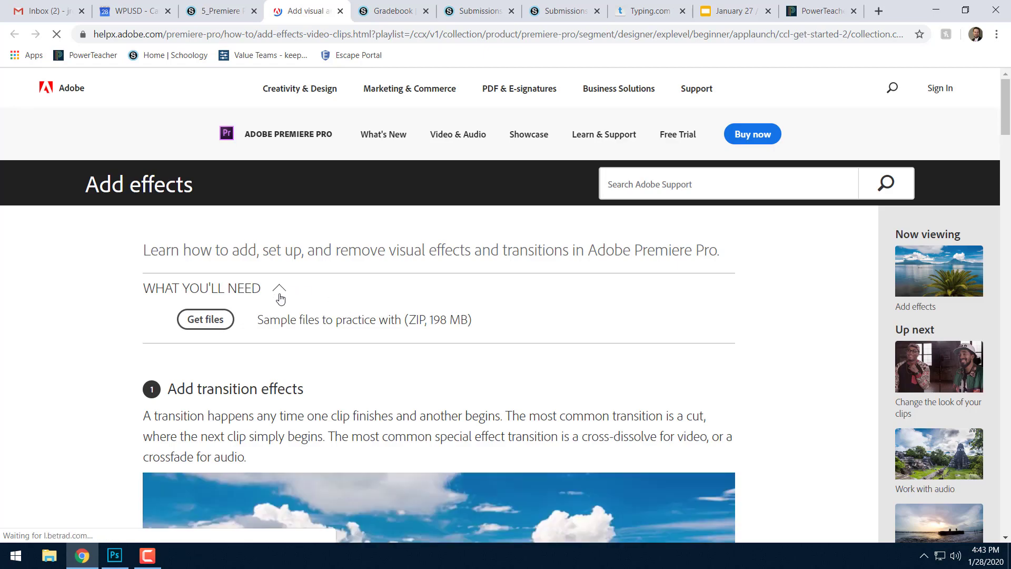
scroll(501, 327, down, 3)
scroll(469, 324, down, 15)
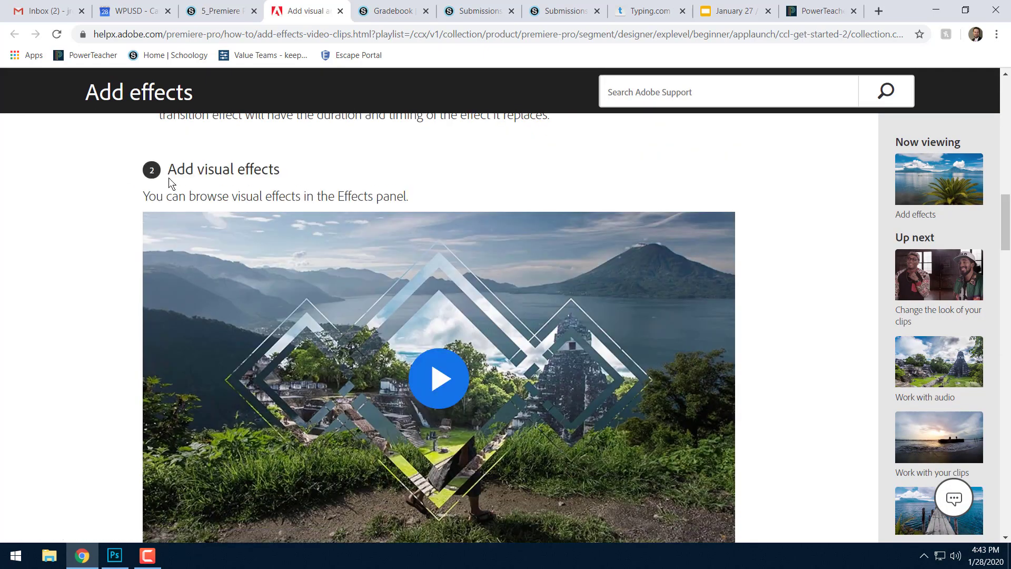
scroll(362, 278, down, 3)
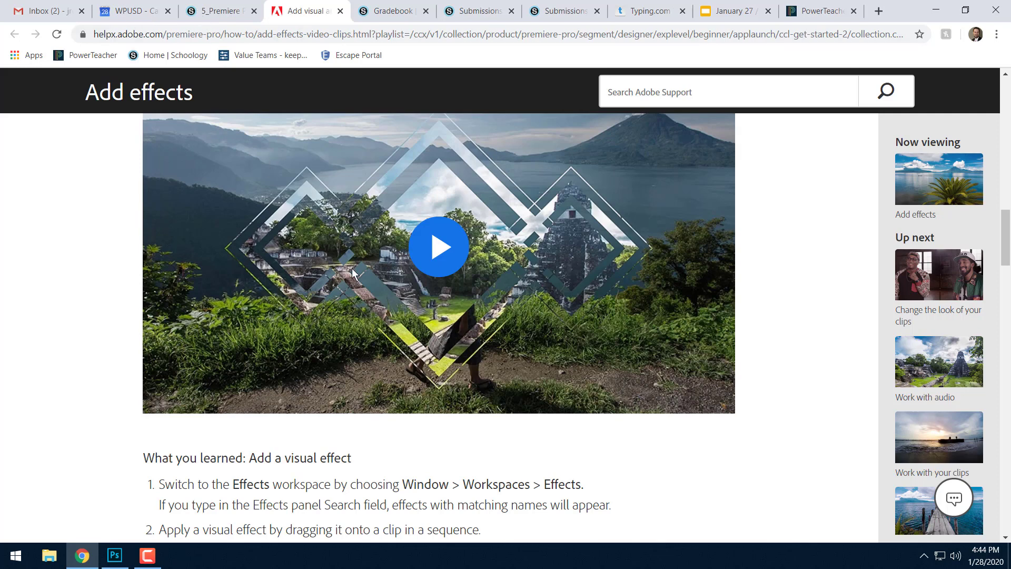
click(341, 12)
scroll(476, 350, up, 1)
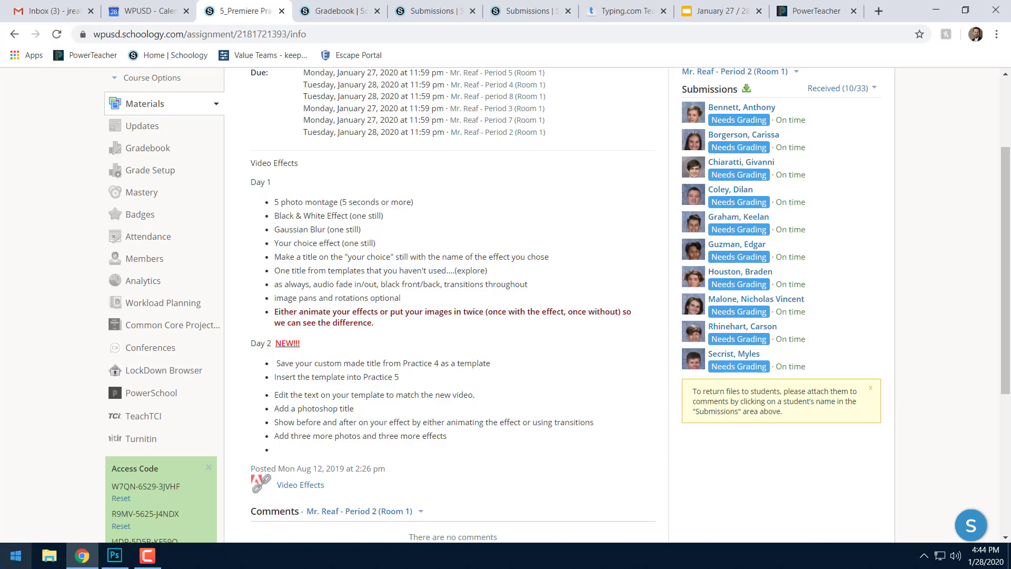
- Switch to Photoshop and quit it without saving the changes to mandalorian.jpg
click(115, 555)
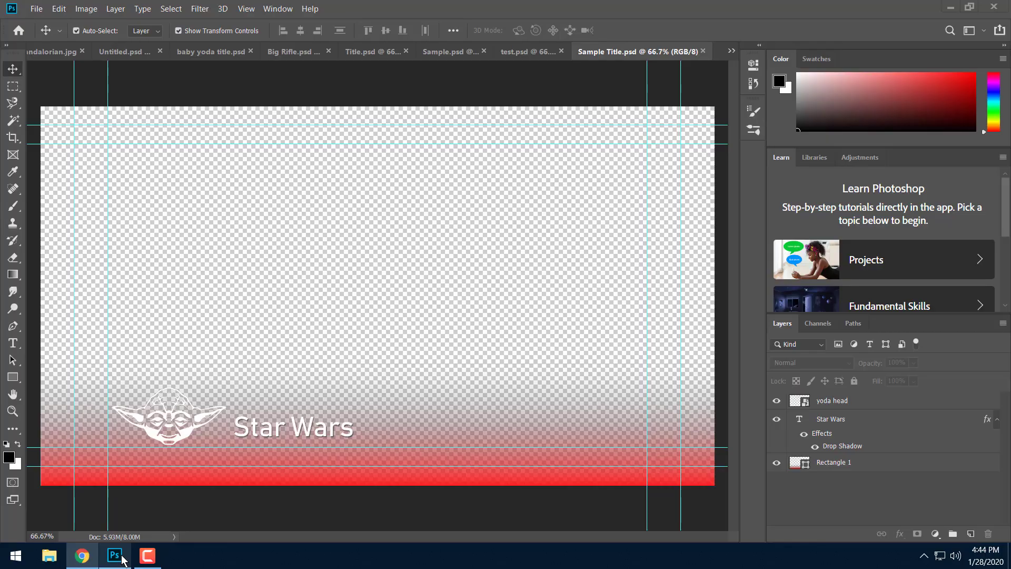
click(995, 7)
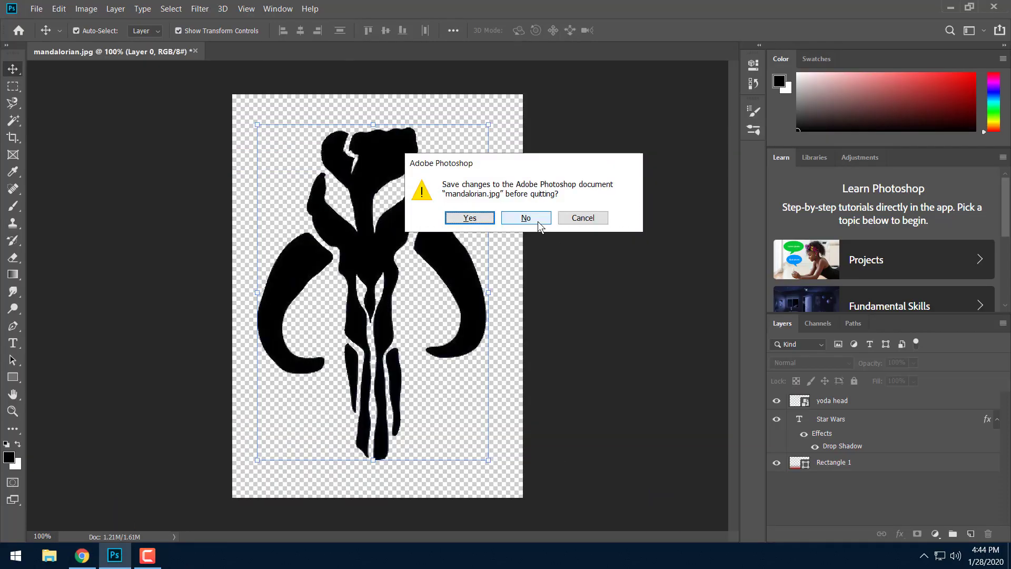
click(539, 220)
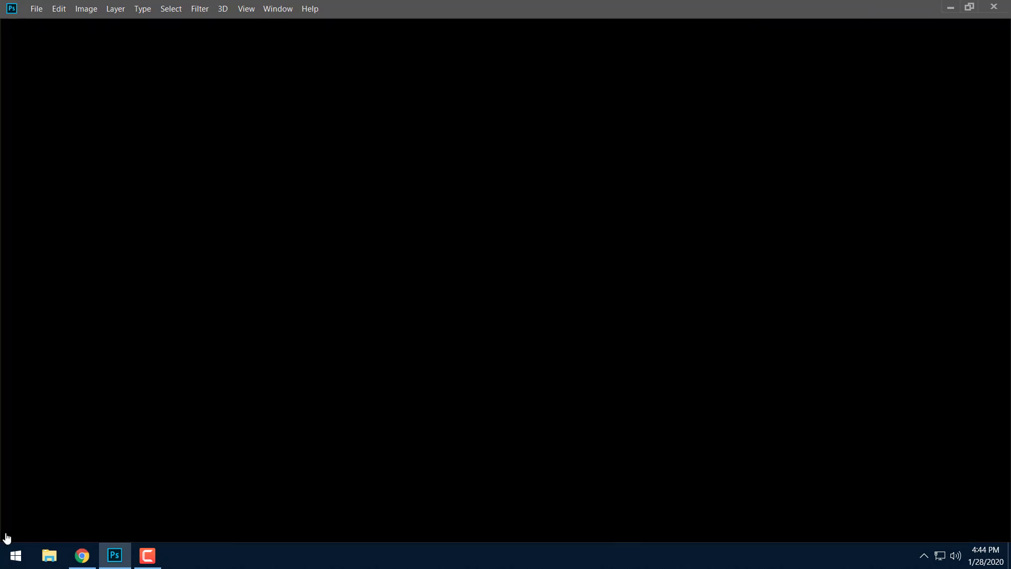
- Launch Adobe Premiere Pro 2019 and open the recent project Practice 4 Demo
click(5, 562)
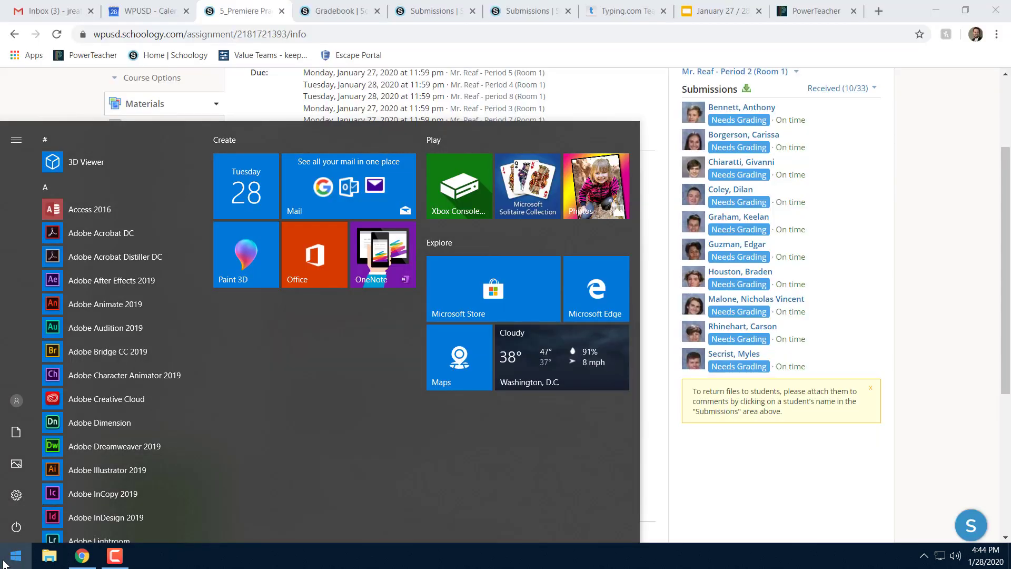
text(pre)
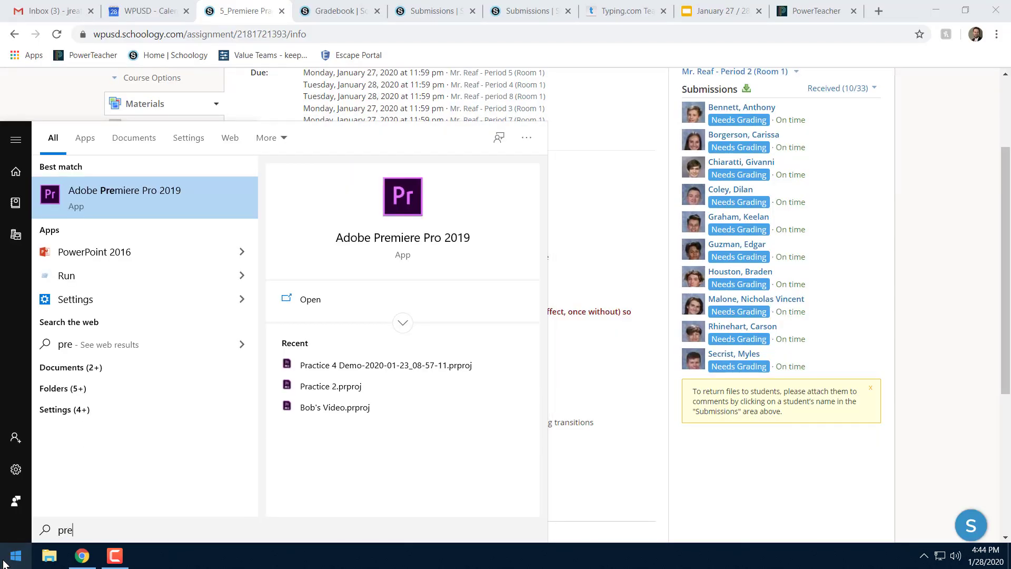
click(132, 202)
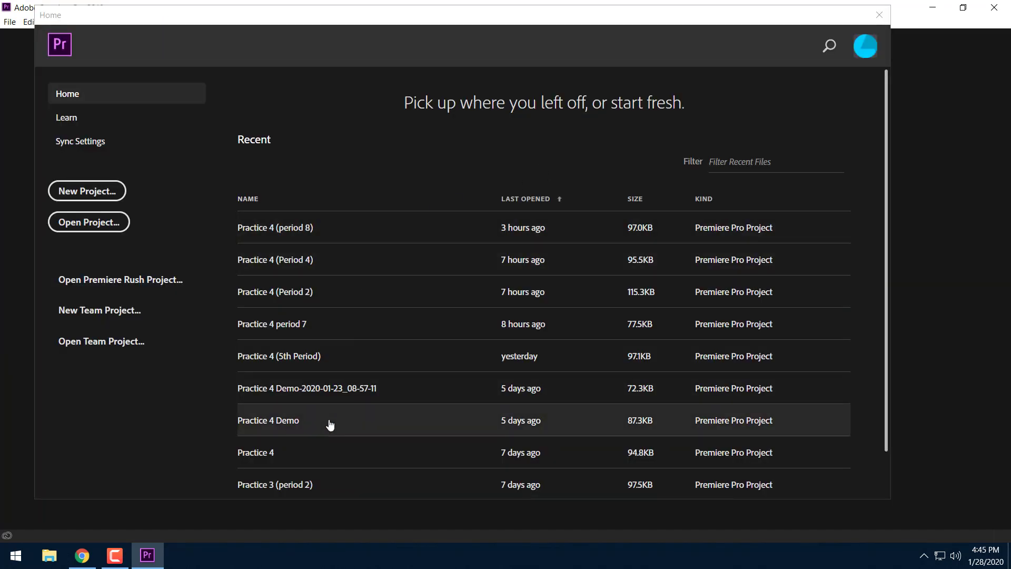
click(298, 423)
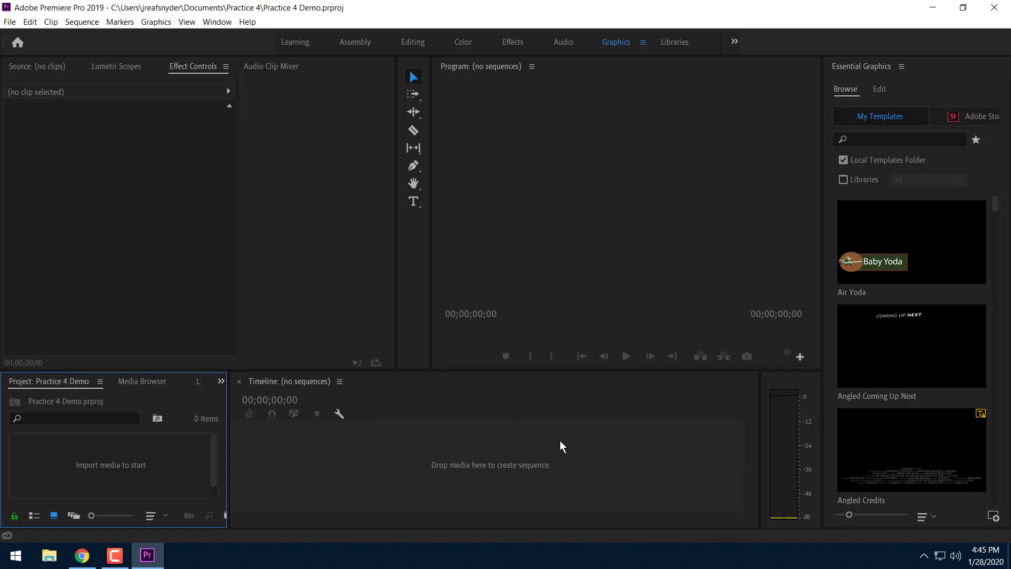
click(9, 22)
click(45, 51)
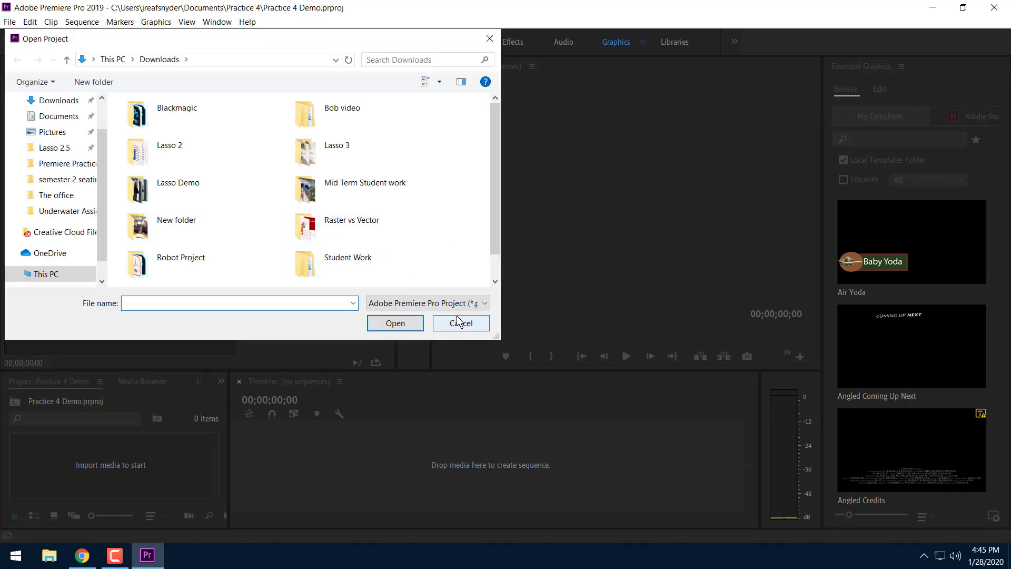
click(461, 322)
- Open the recently used project Practice 4 (period 8)
click(9, 21)
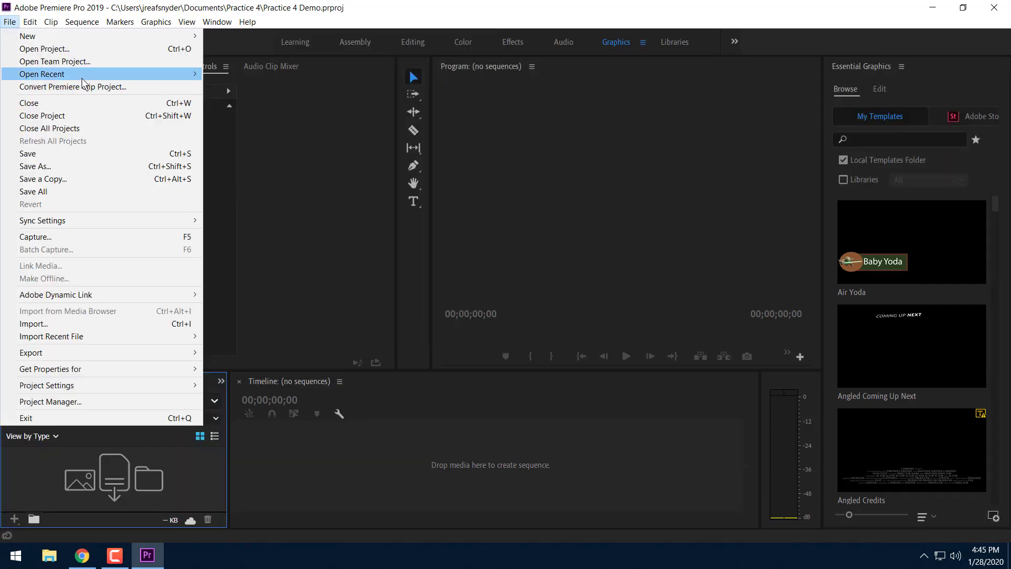
mouse_move(86, 78)
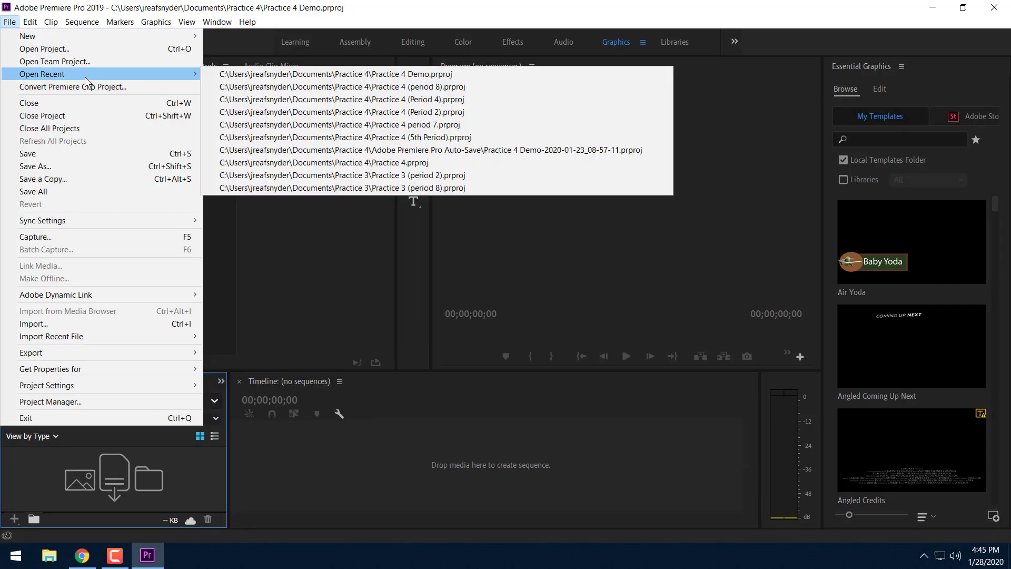
click(283, 87)
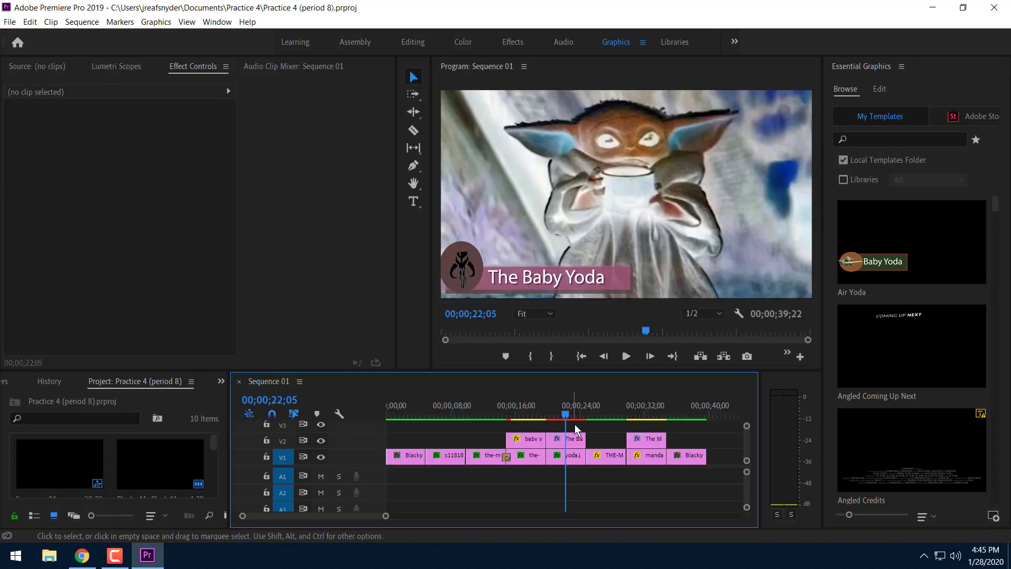
- Delete the "Baby Yoda" and "The Baby Yoda" title clips from track V2 of Sequence 01
drag(568, 416, 522, 407)
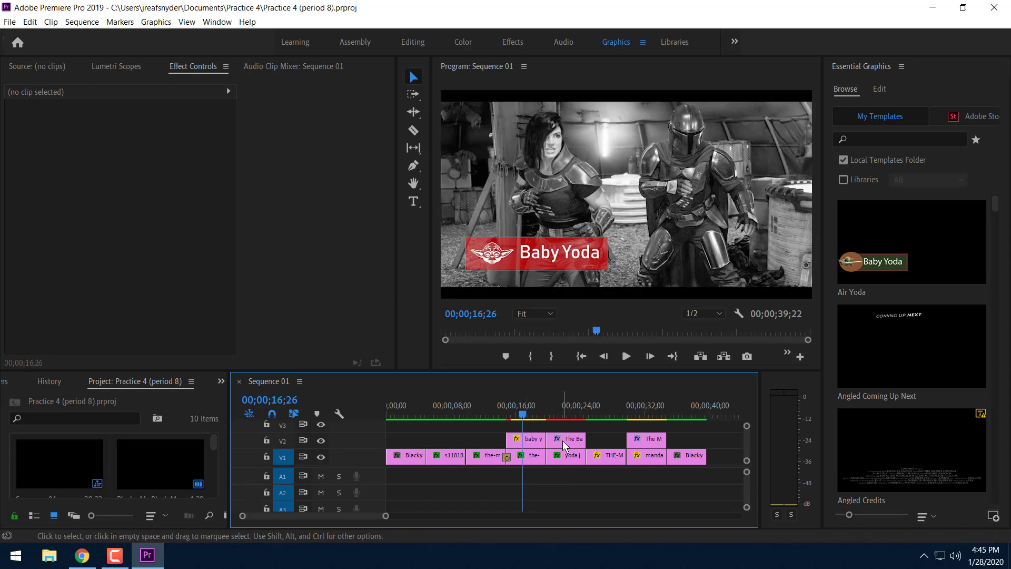
click(564, 442)
key(Delete)
click(635, 414)
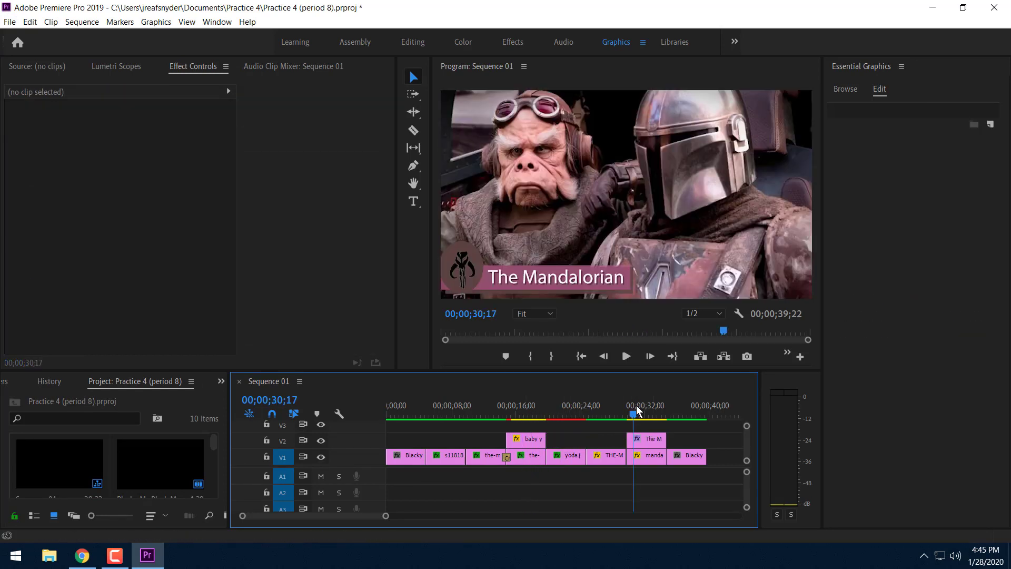
click(533, 440)
key(Delete)
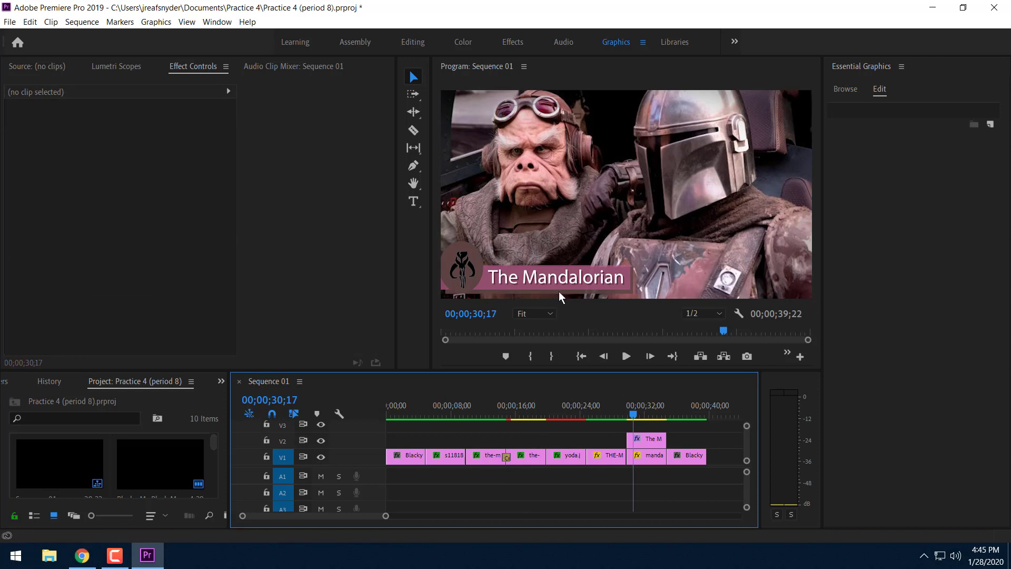
- Export the "The Mandalorian" title clip as a motion graphics template named "The mando" in the Local Templates Folder
click(649, 441)
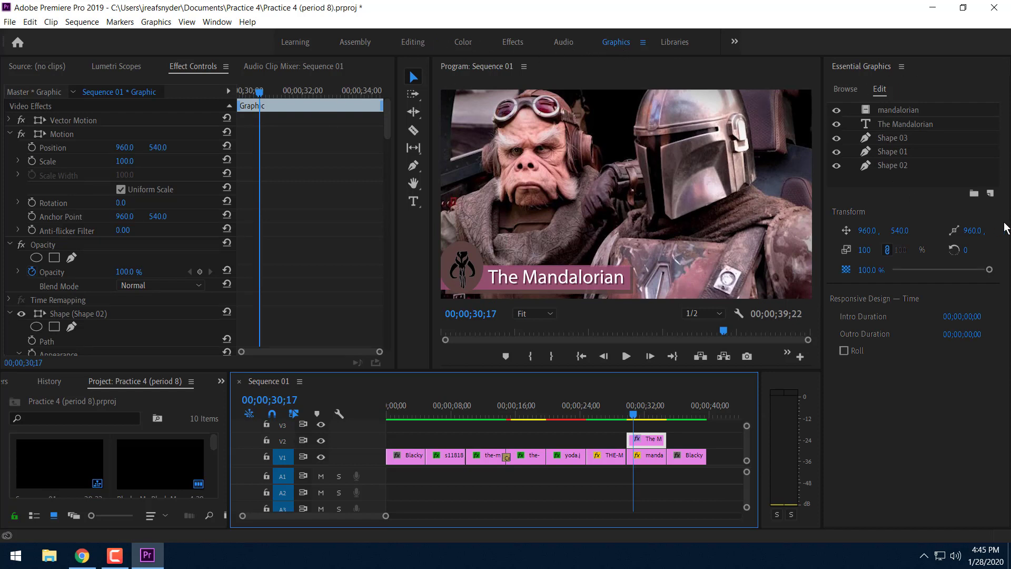
click(991, 193)
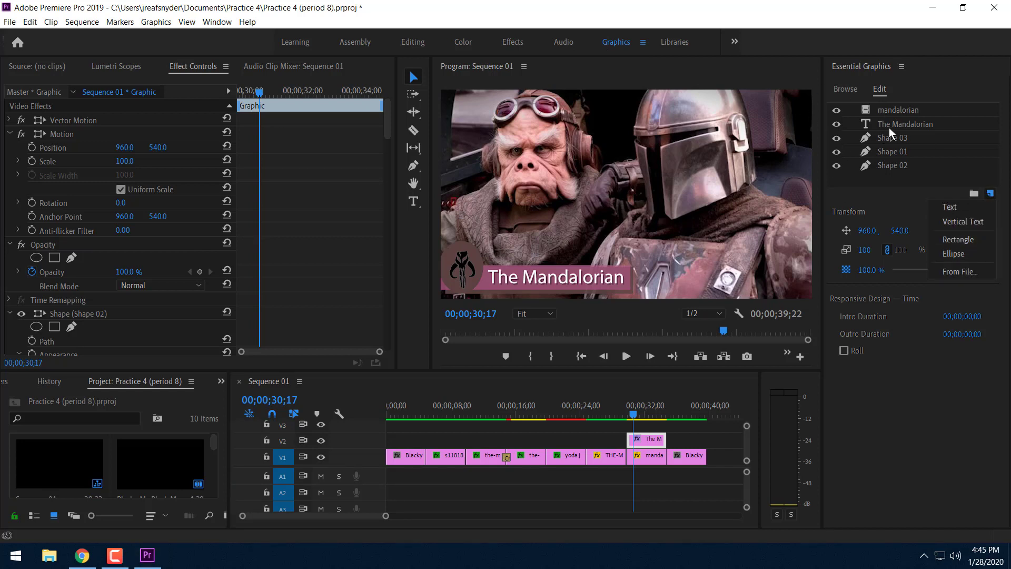
click(885, 188)
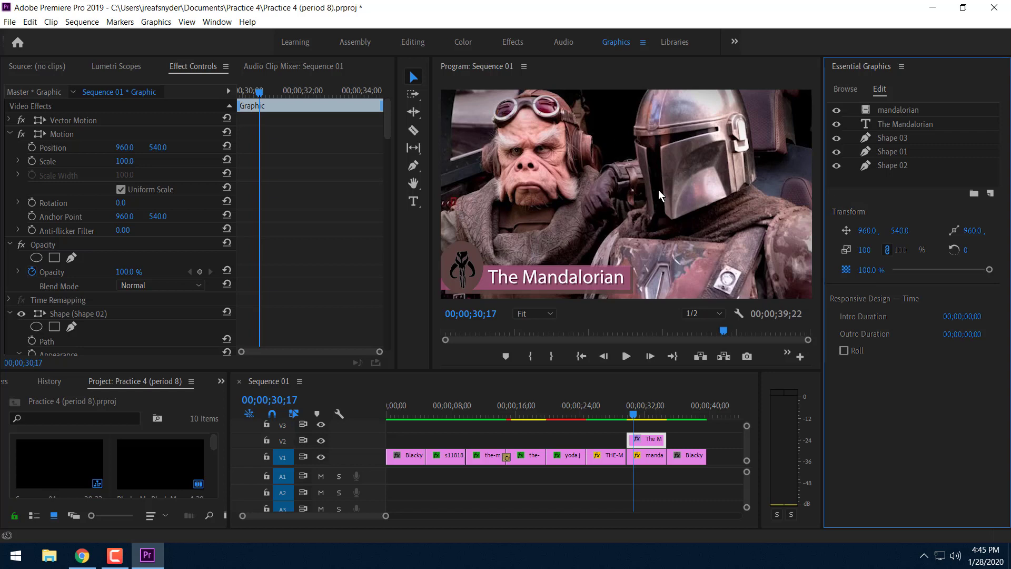
click(154, 21)
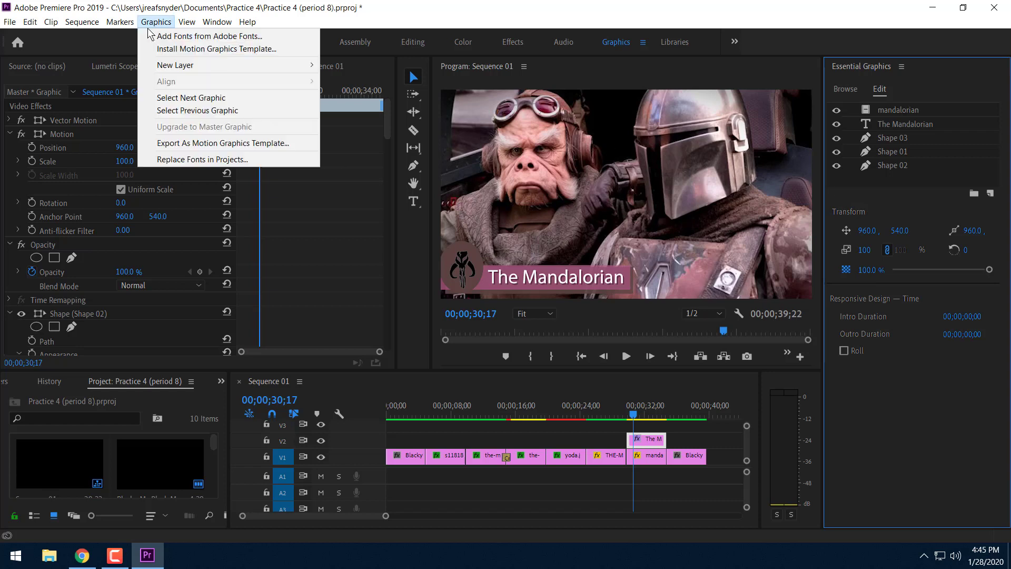
click(194, 145)
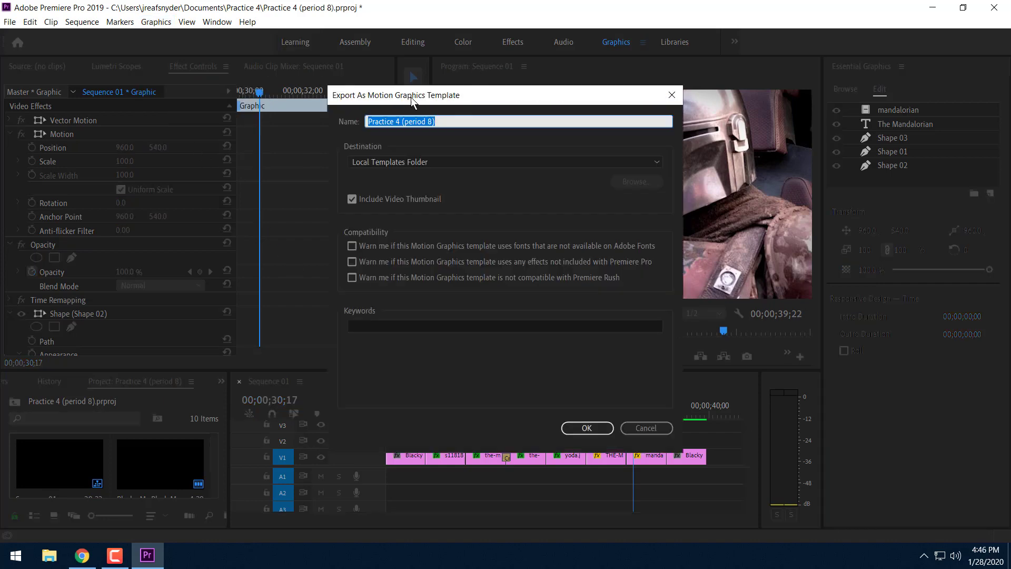
drag(411, 97, 216, 82)
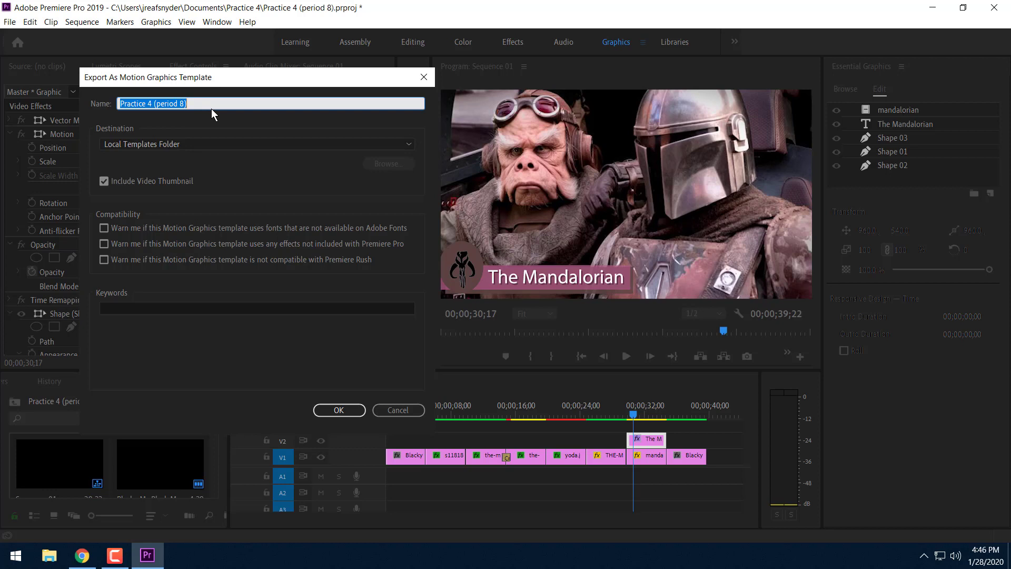
text(The m)
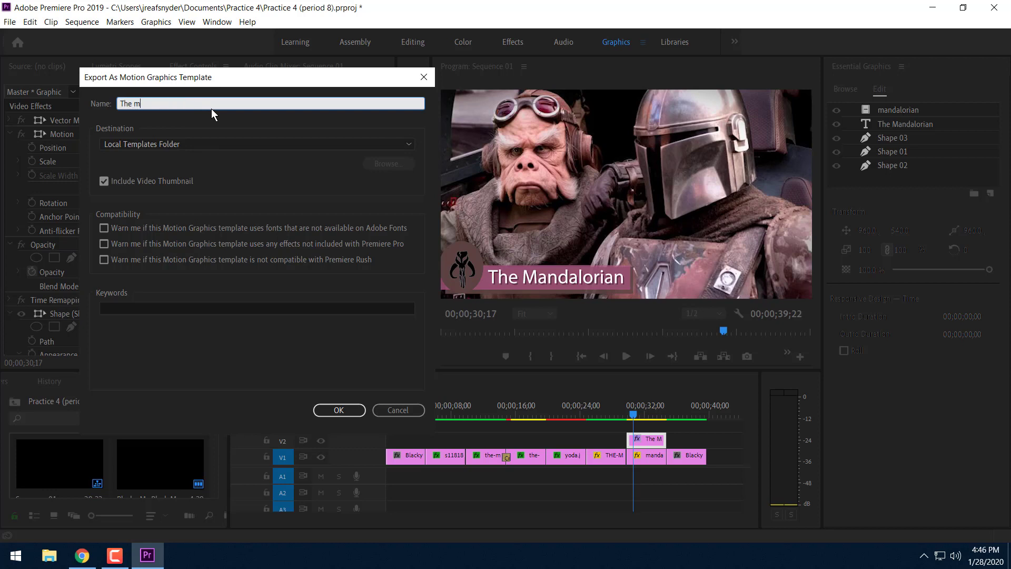
text(ando)
click(337, 406)
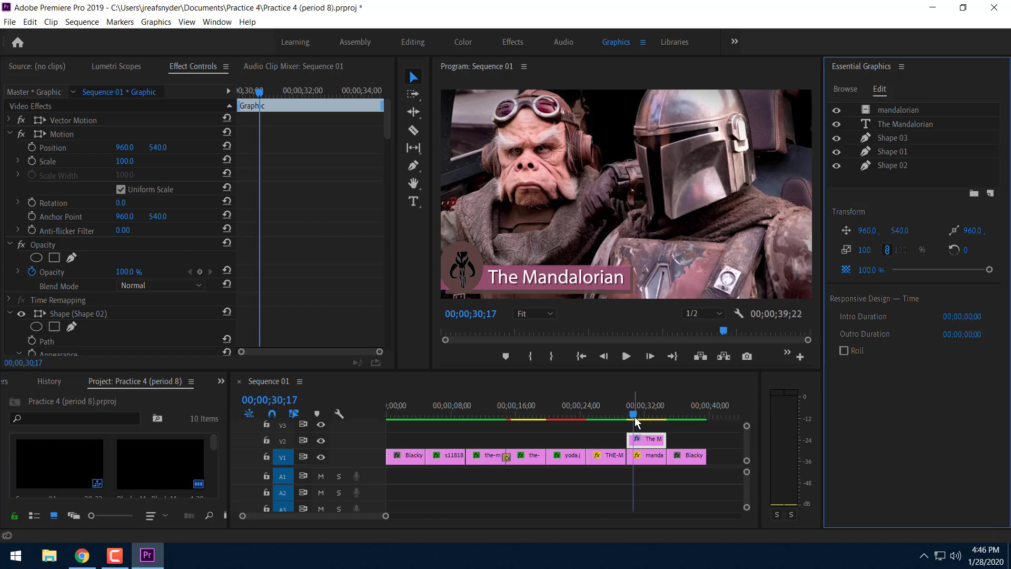
- Find the template "The mando" among the local templates and place it on track V2 above the second clip
drag(634, 416, 444, 415)
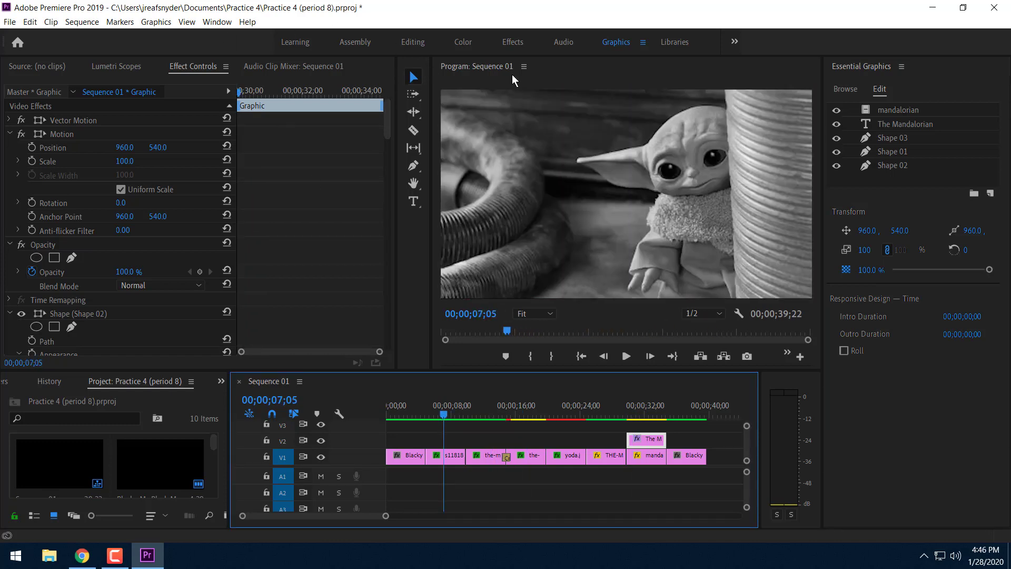
click(838, 92)
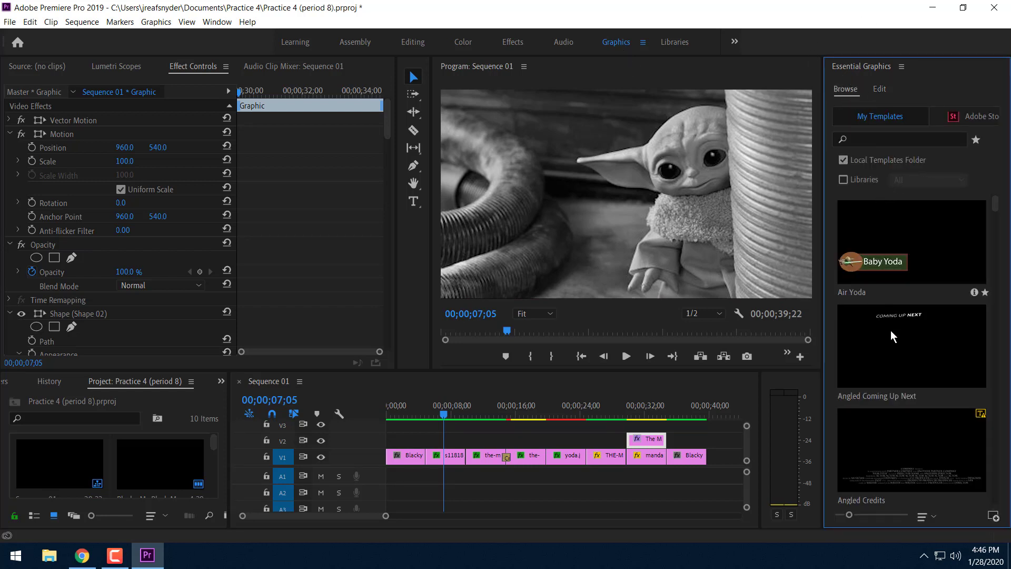
click(874, 137)
text(the )
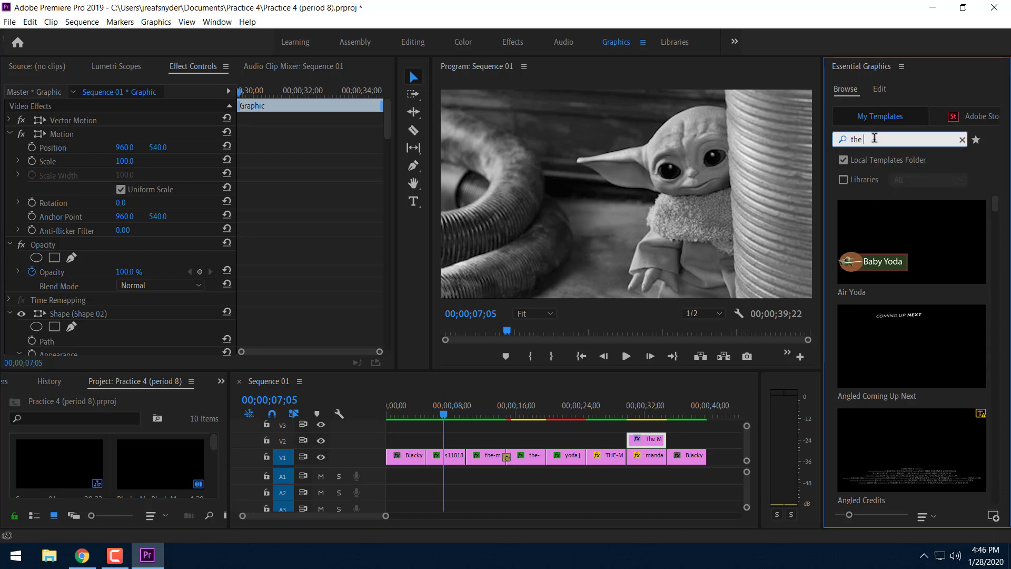
text(mando)
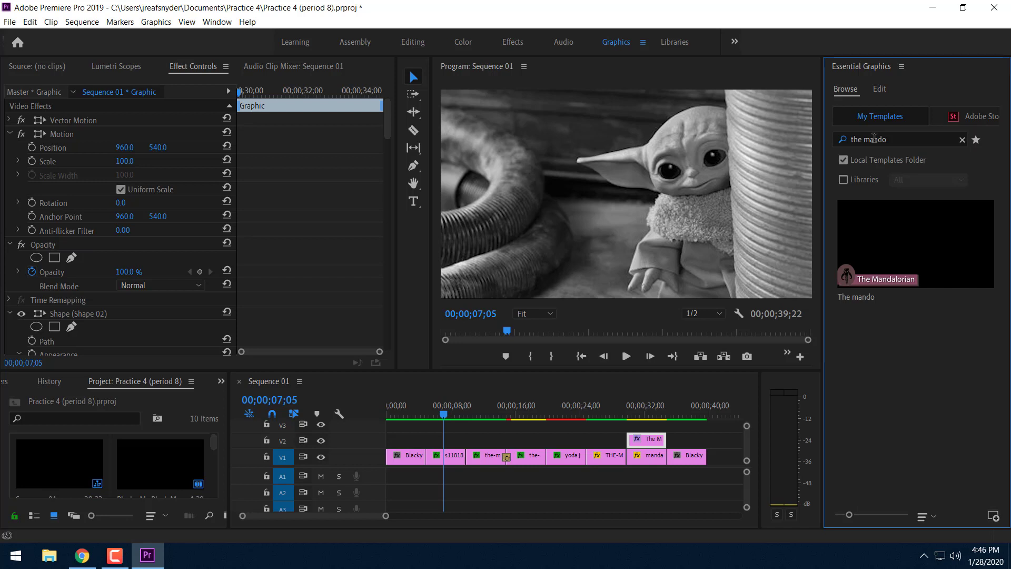
mouse_move(935, 246)
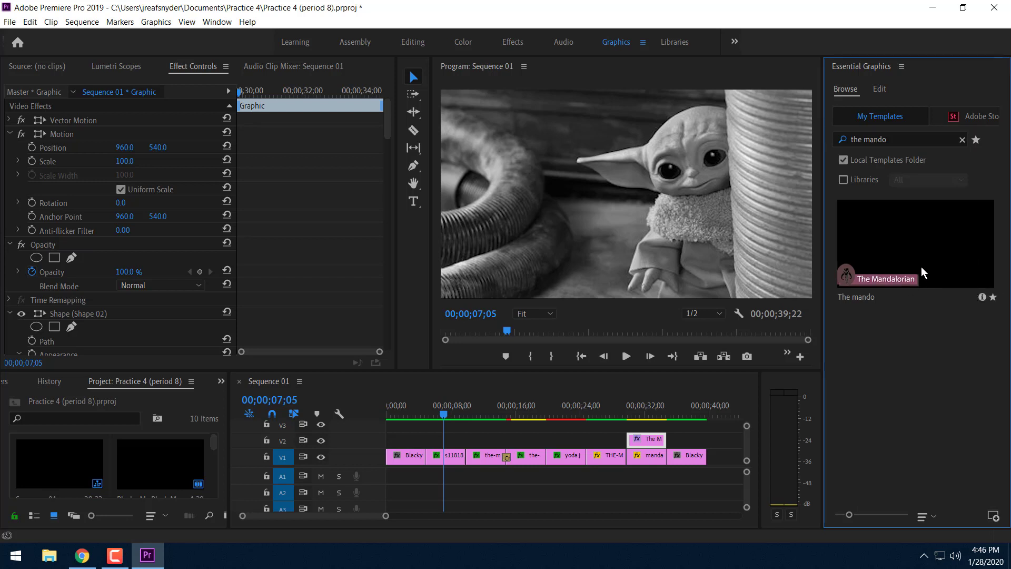
click(897, 251)
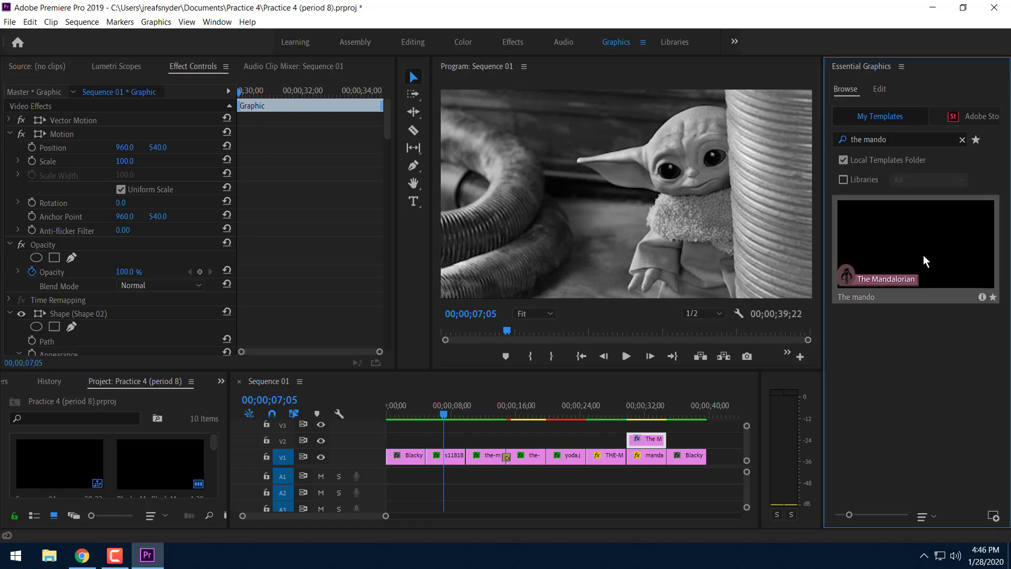
drag(920, 248, 429, 449)
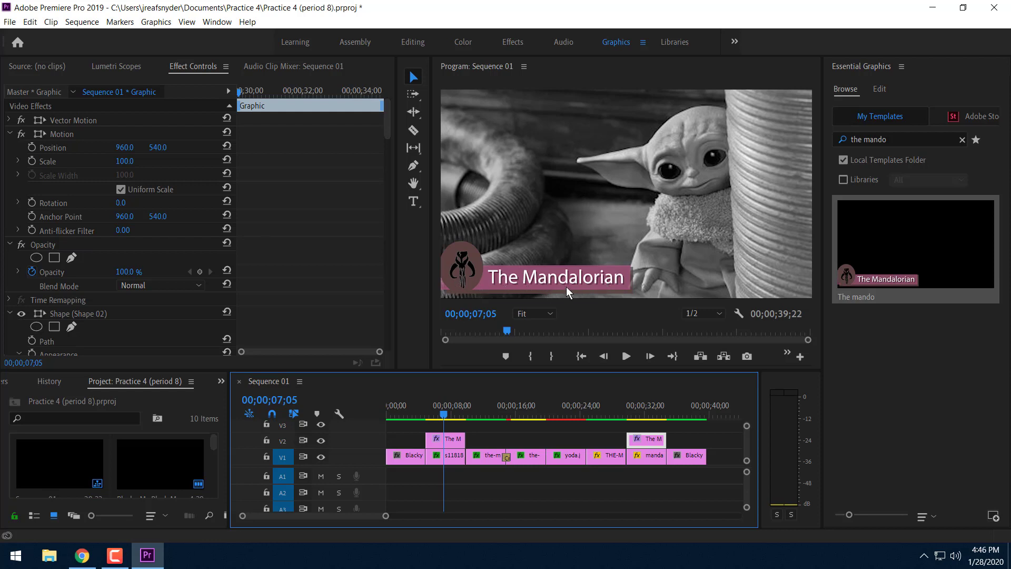
- Replace the title text "The Mandalorian" with "Baby Yoda" in the template clip above the second clip
click(545, 278)
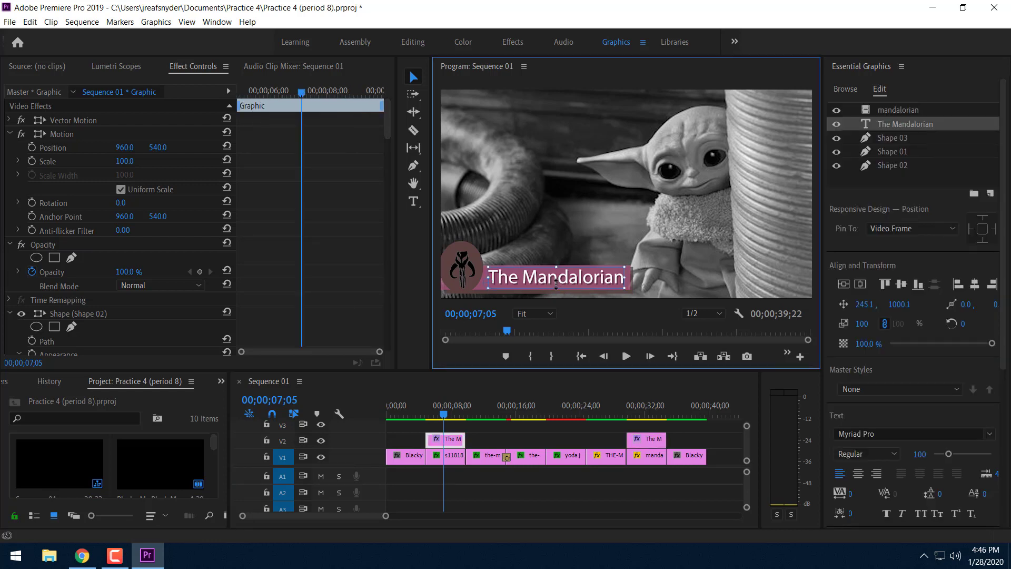
click(414, 201)
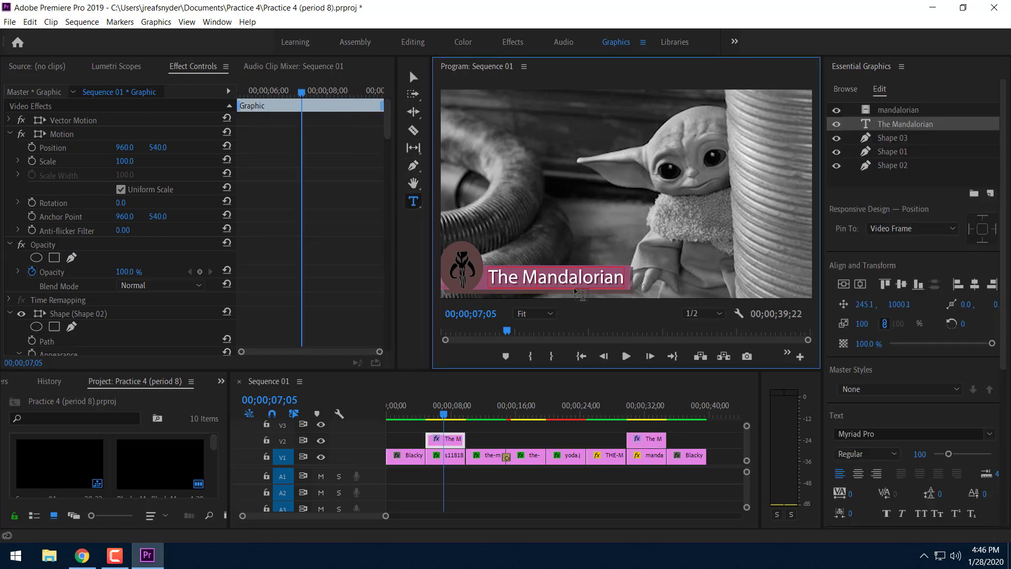
key(Delete)
key(Delete)
key(Delete)
key(Delete)
key(Delete)
key(Delete)
key(Delete)
key(Delete)
key(Delete)
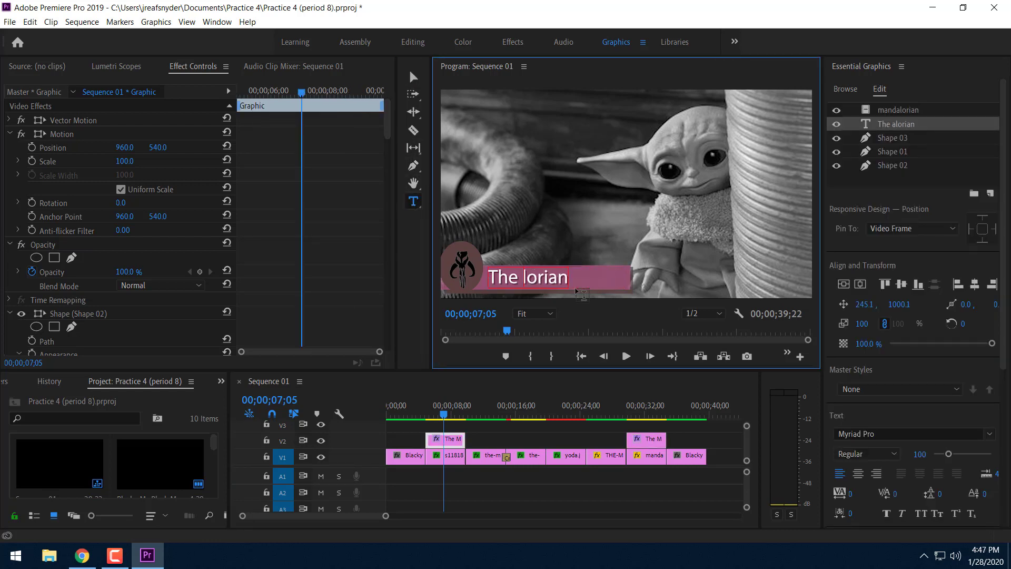
key(Delete)
key(Delete)
key(BackSpace)
key(BackSpace)
key(BackSpace)
text(Baby Yoda)
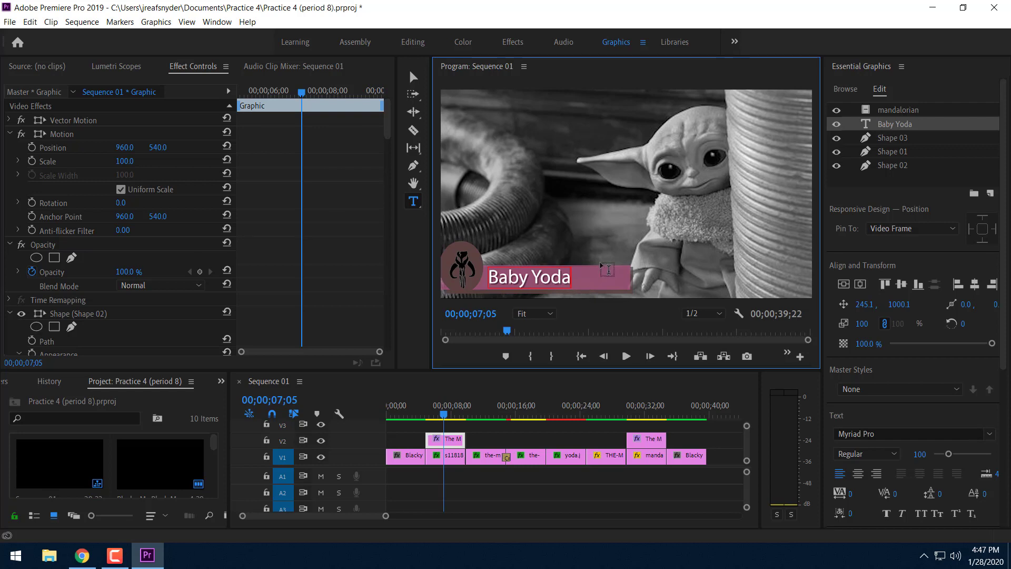
click(414, 78)
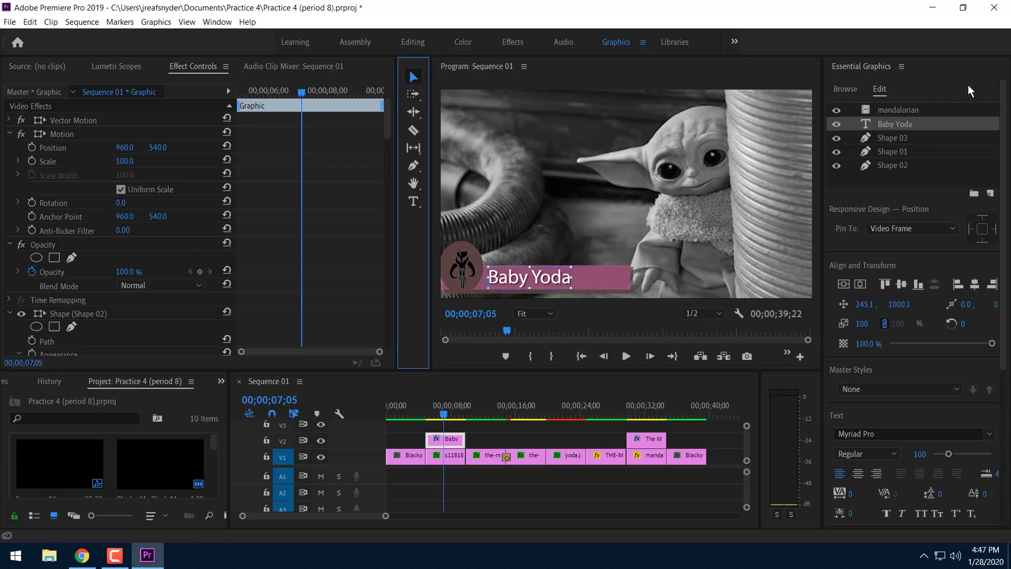
- Shorten the pink bar (Shape 01) and the darker bar behind it (Shape 02) to end just past the "Baby Yoda" text
click(630, 280)
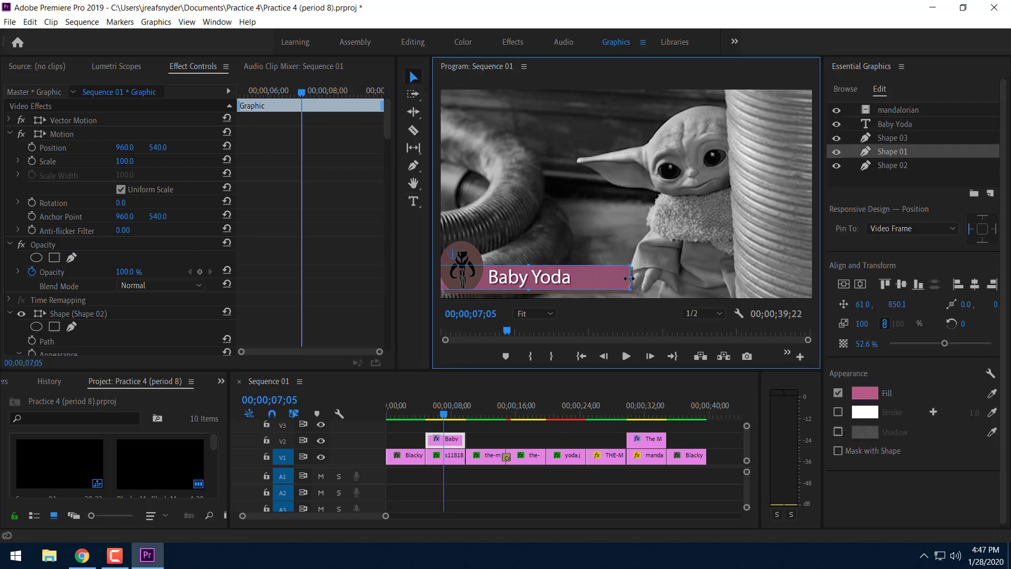
drag(630, 280, 582, 288)
click(633, 281)
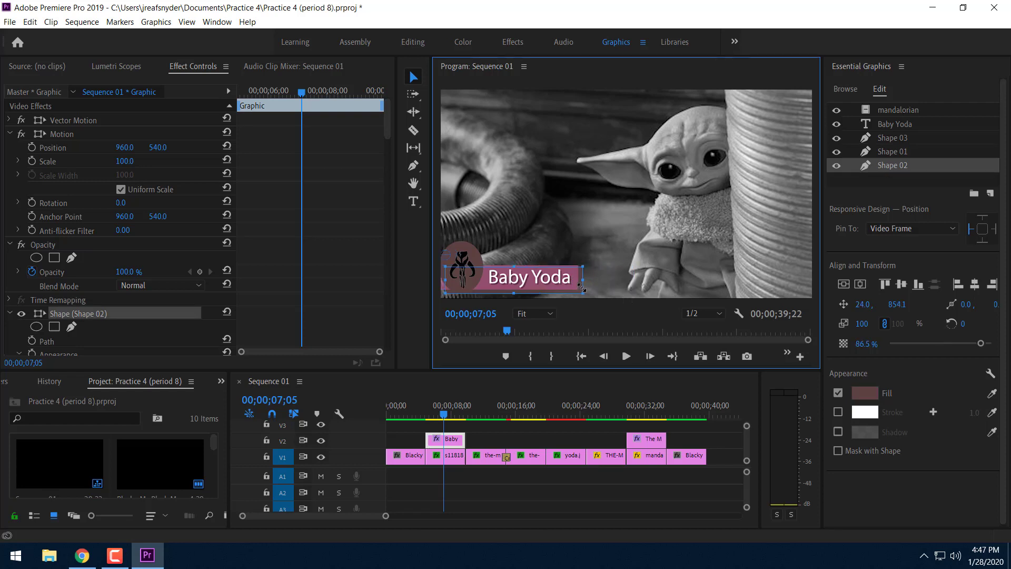
- Hide the mandalorian logo layer of the "Baby Yoda" graphic
click(464, 265)
right_click(908, 108)
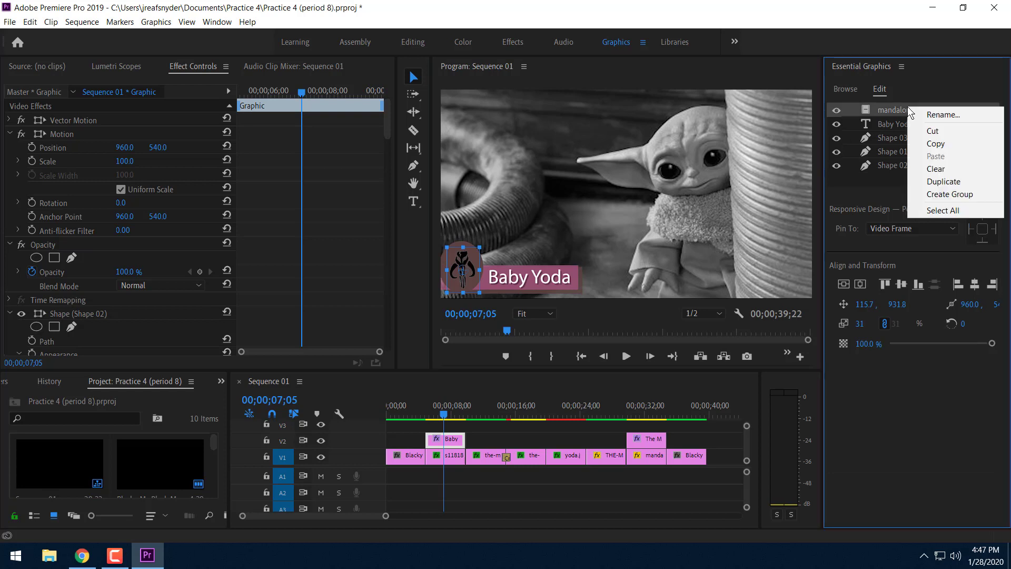
click(887, 109)
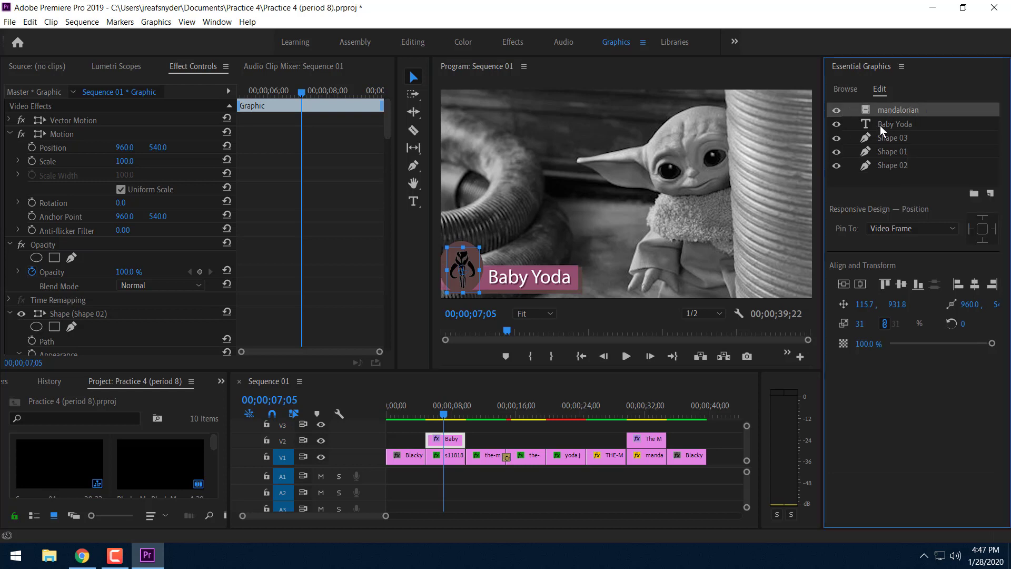
click(837, 110)
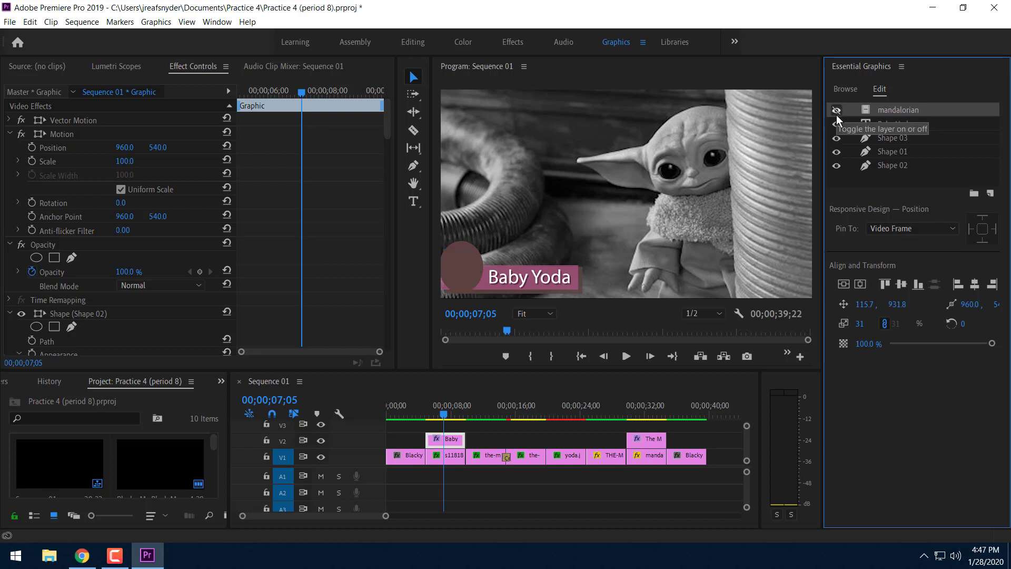
- Import "yoda head.png" from the Downloads folder as a new layer in the "Baby Yoda" graphic
click(990, 193)
click(968, 272)
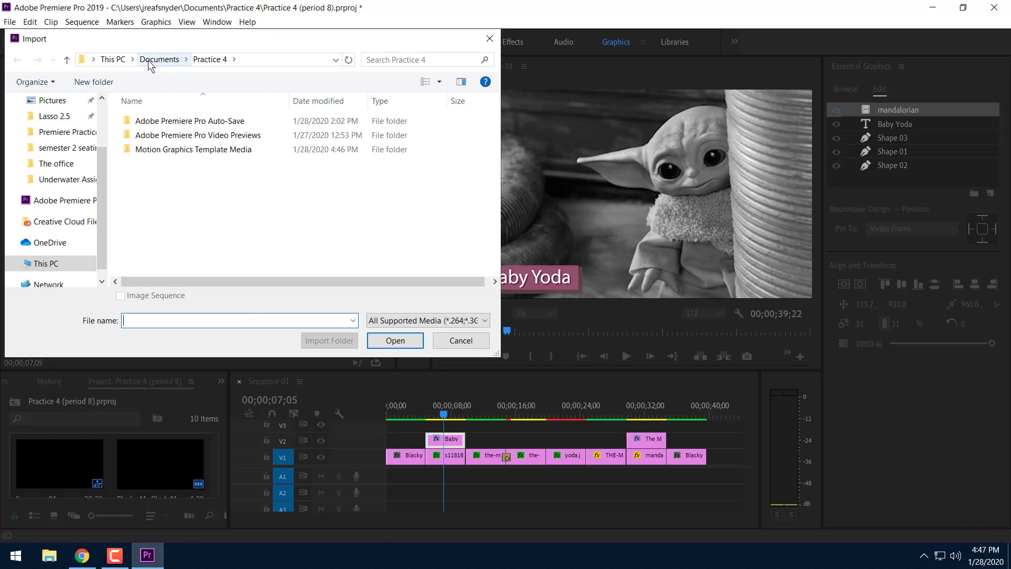
scroll(74, 179, up, 1)
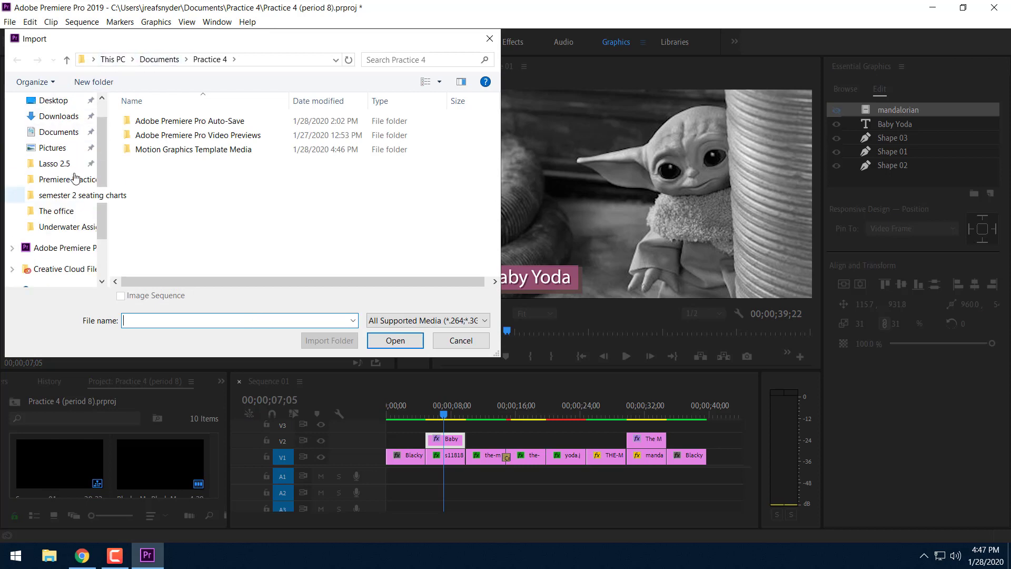
click(58, 116)
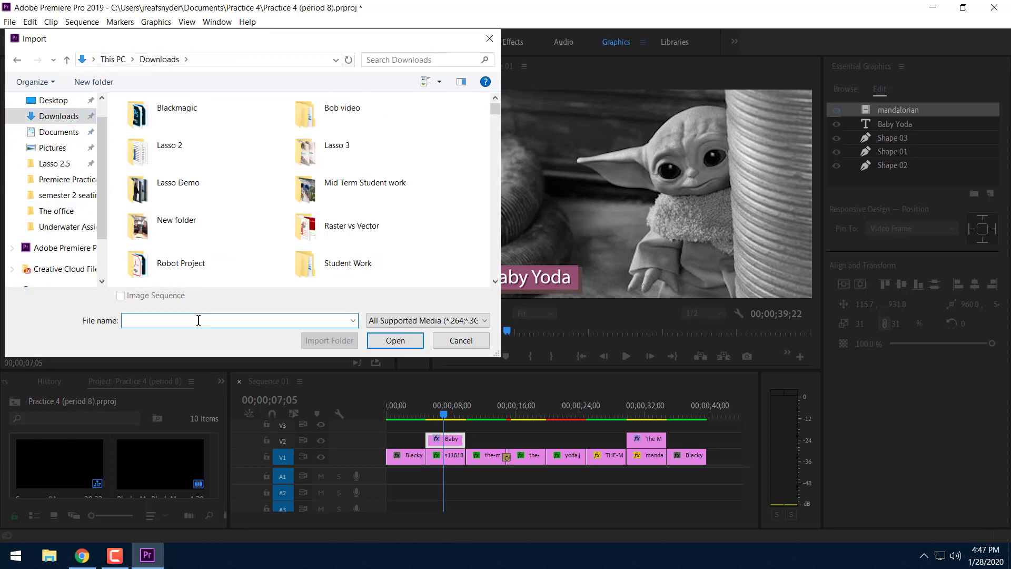
text(yoda)
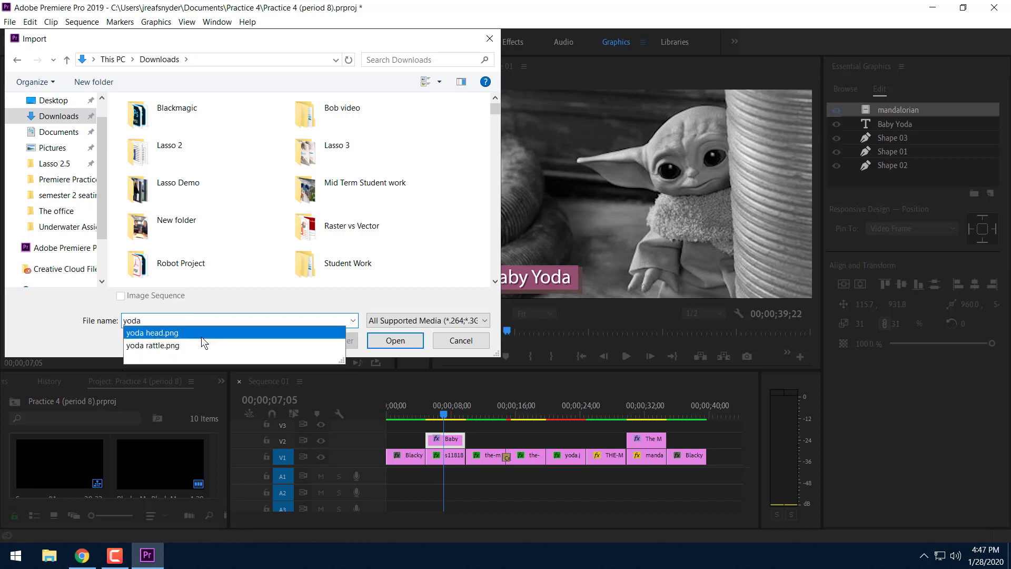
click(205, 346)
click(400, 343)
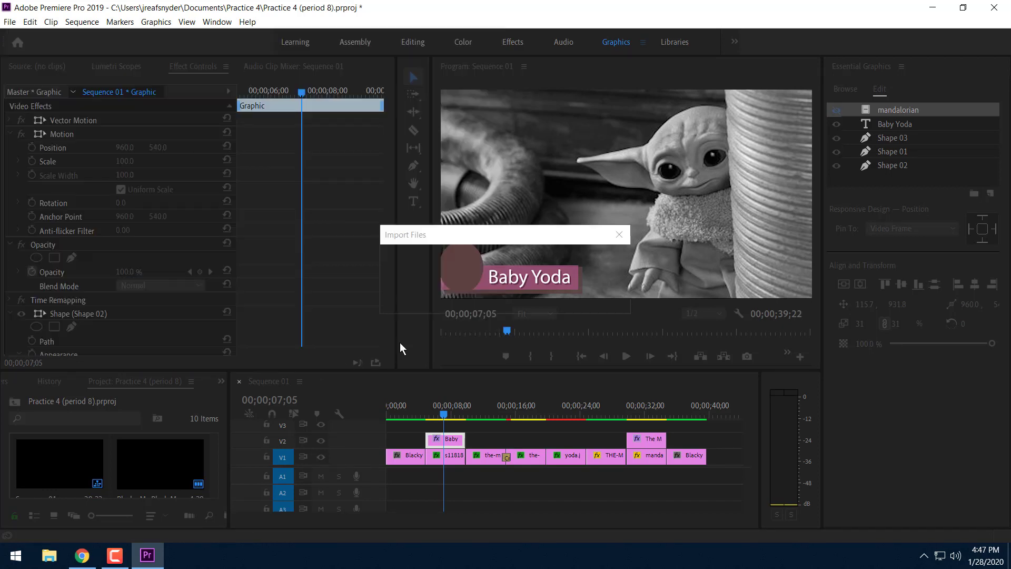
click(632, 204)
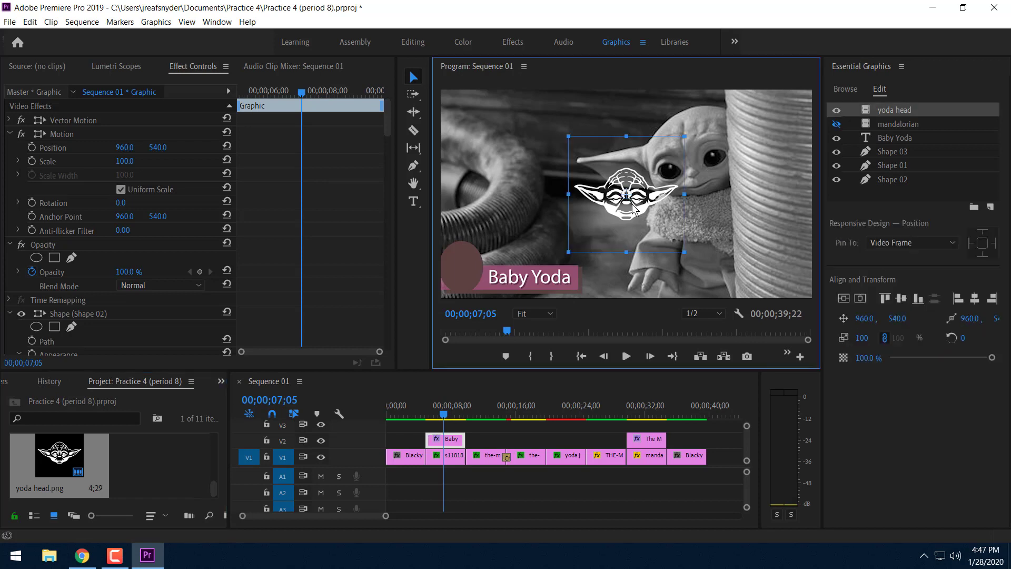
- Scale the yoda head layer to 47% and place it over the title's circle at about 108.9, 938.6
drag(683, 251, 478, 272)
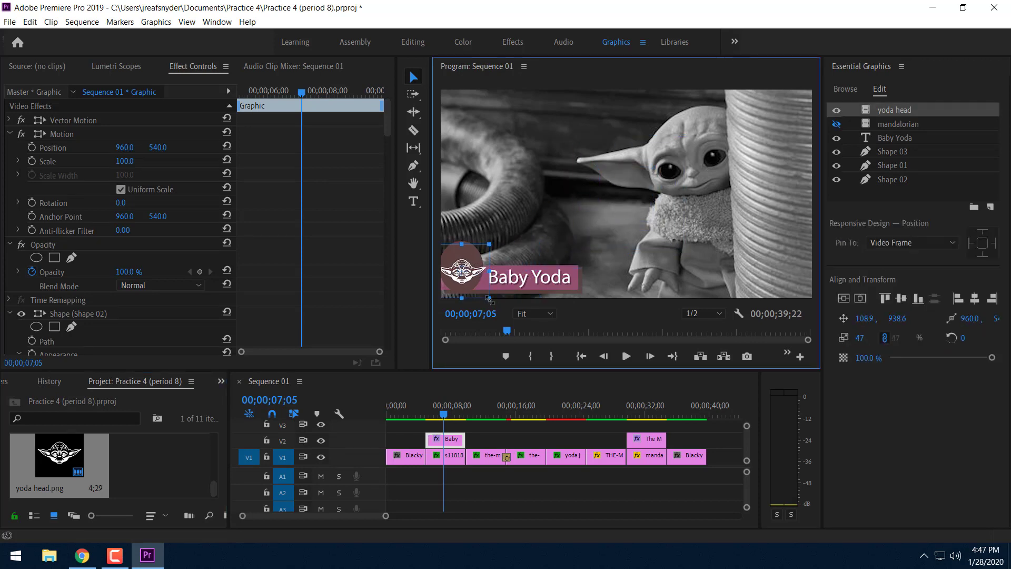
click(566, 228)
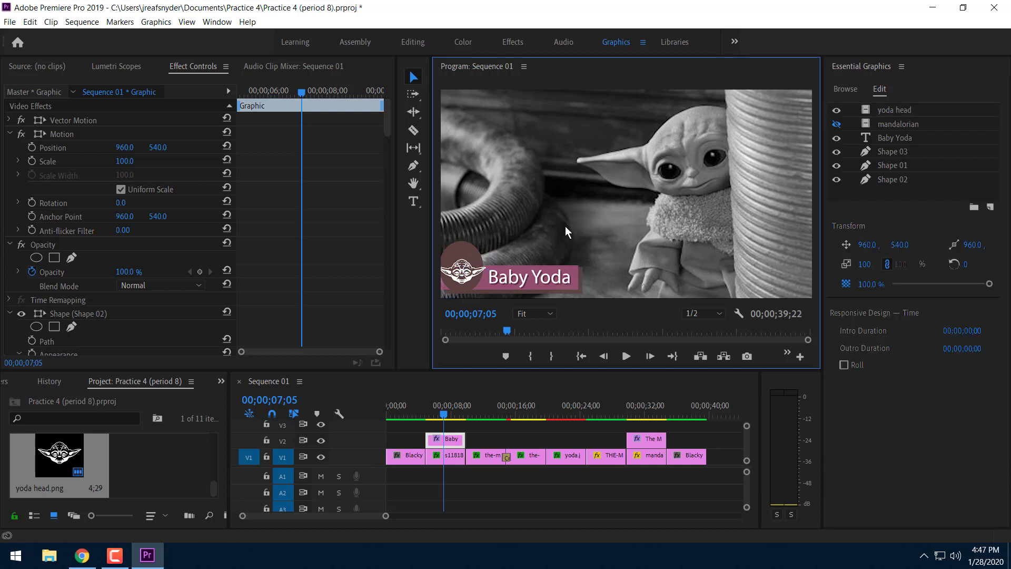
click(467, 255)
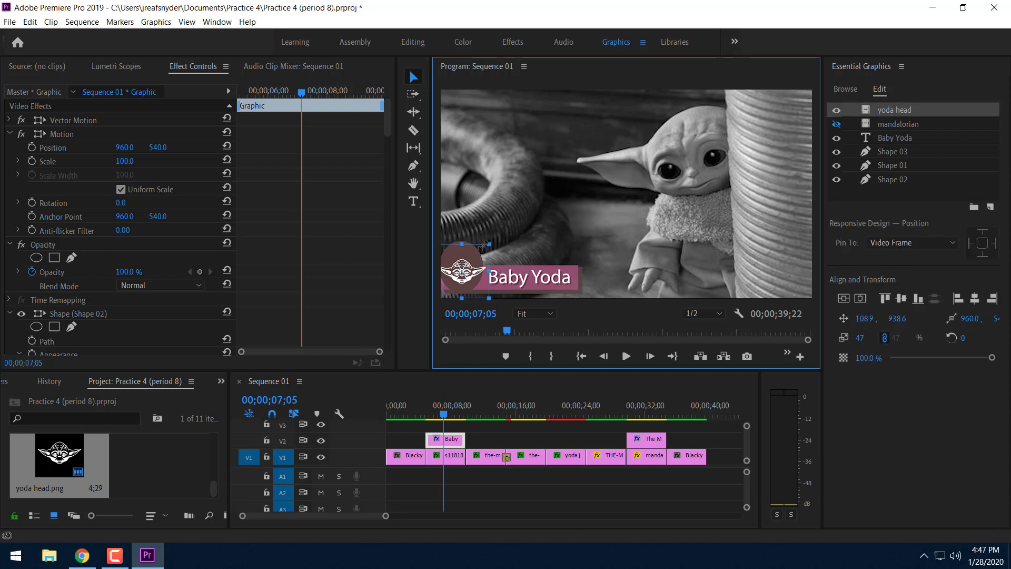
- Lower the upper edge of the circle shape (Shape 03) so it fits closely around the yoda head
click(899, 138)
click(891, 152)
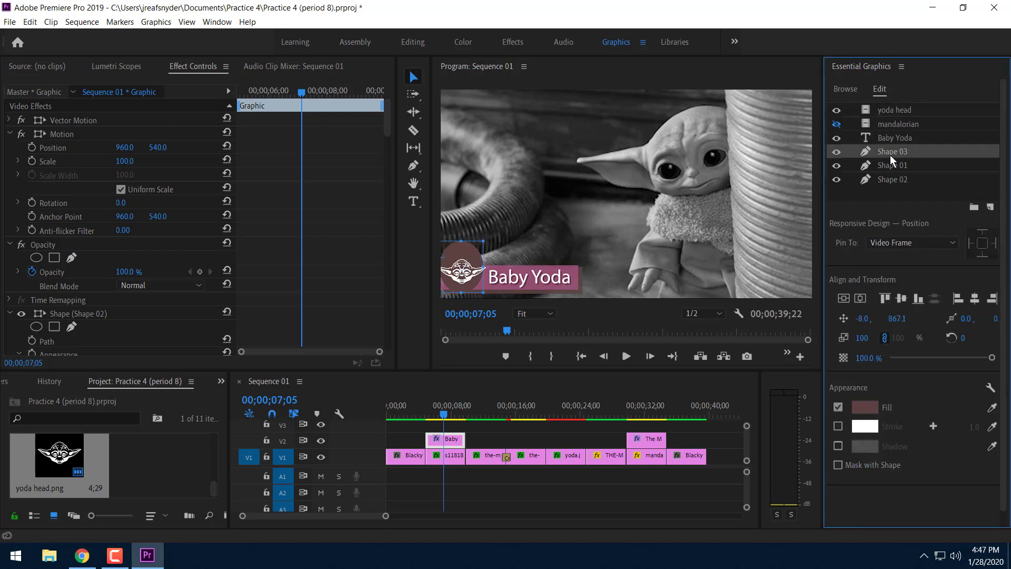
drag(461, 241, 461, 250)
click(611, 232)
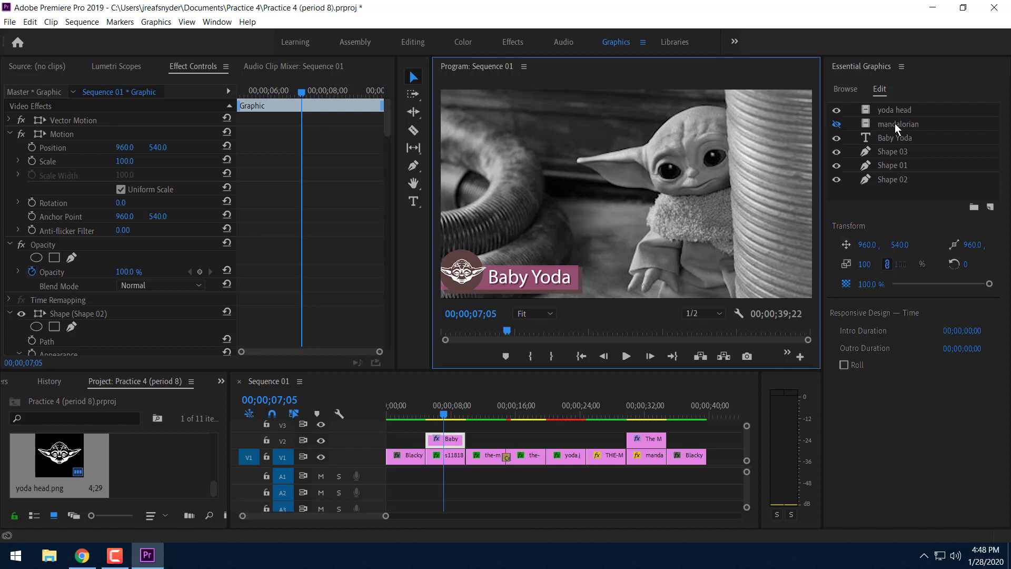
- Find the "Animated Yoda" template, place it on track V2 above the fourth clip, and play it back
click(852, 89)
click(846, 141)
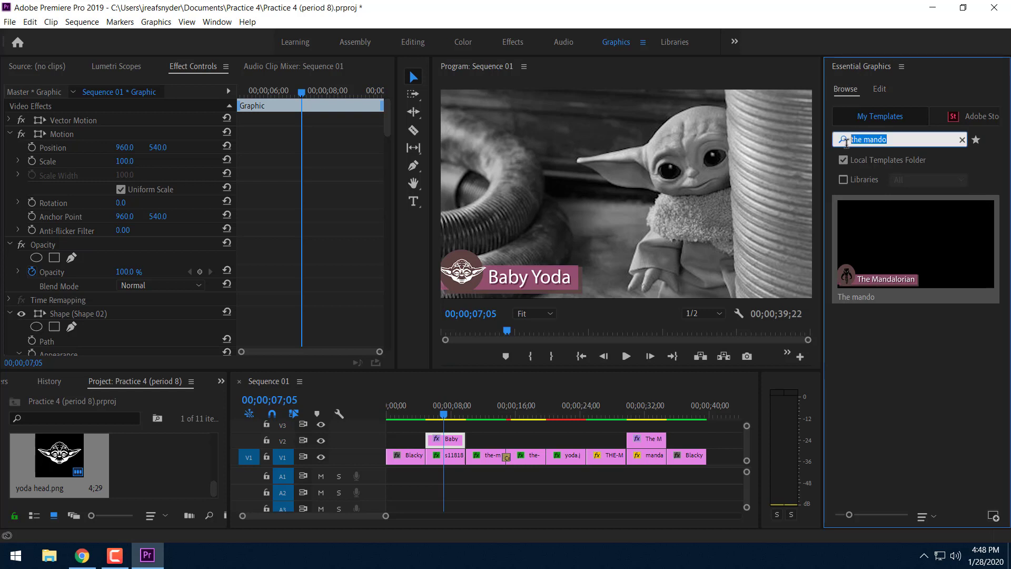
text(animate)
click(876, 155)
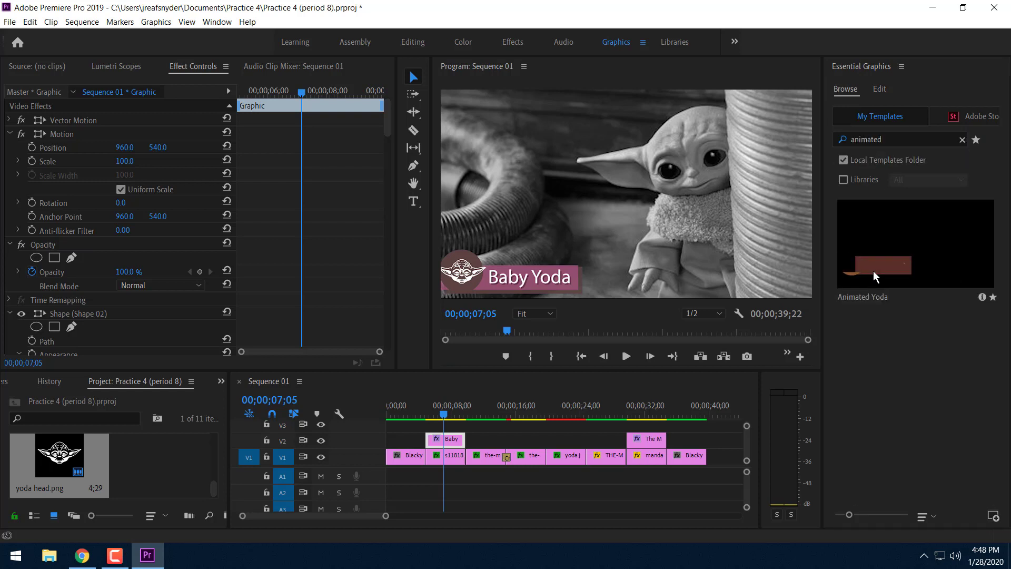
drag(874, 271, 503, 419)
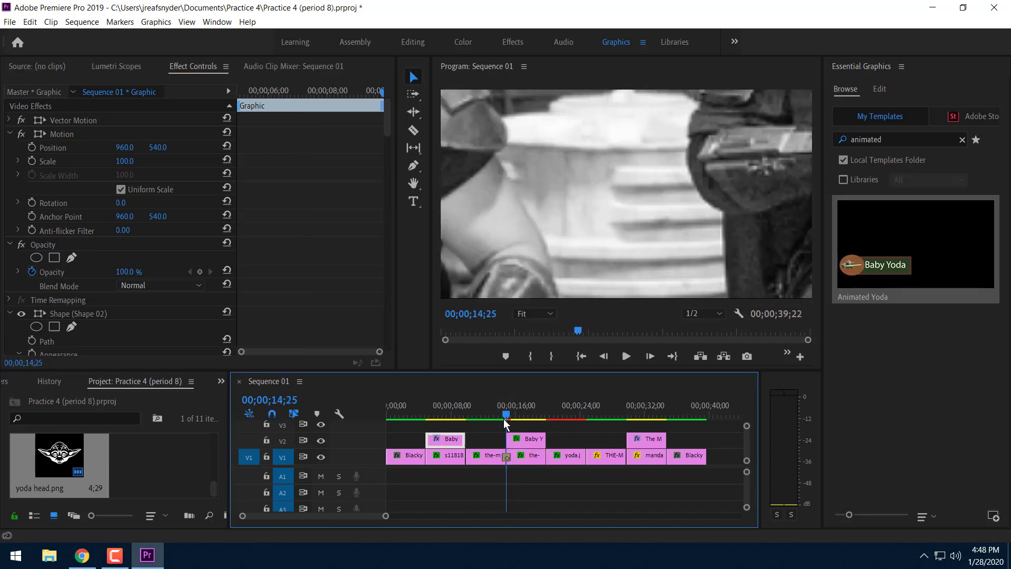
click(626, 358)
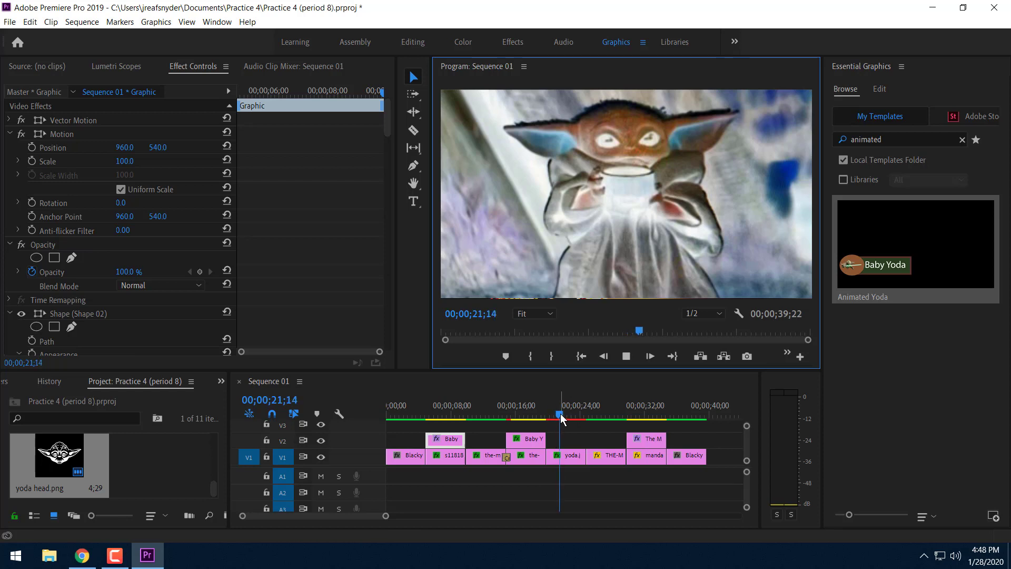
drag(560, 413, 596, 418)
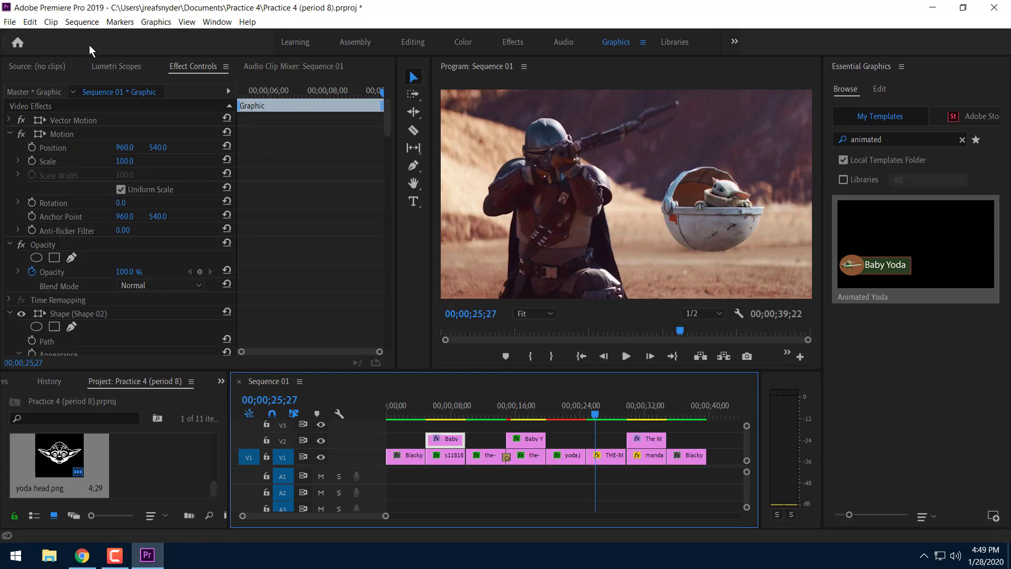
- Create a 1920 × 1080, 29.97 fps Photoshop file named "Sample Photoshop Title" in Downloads and add it to the project
click(9, 23)
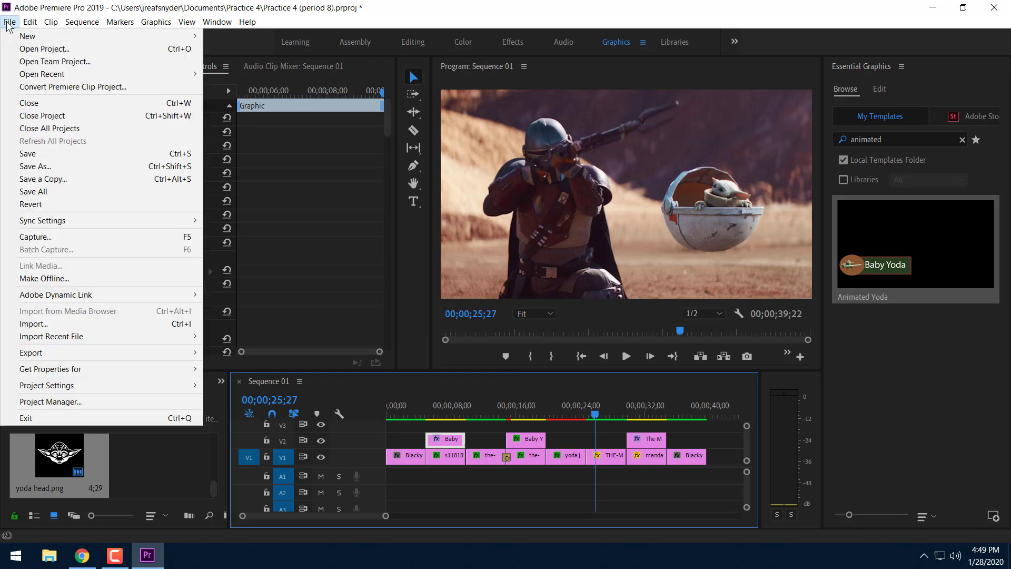
mouse_move(28, 39)
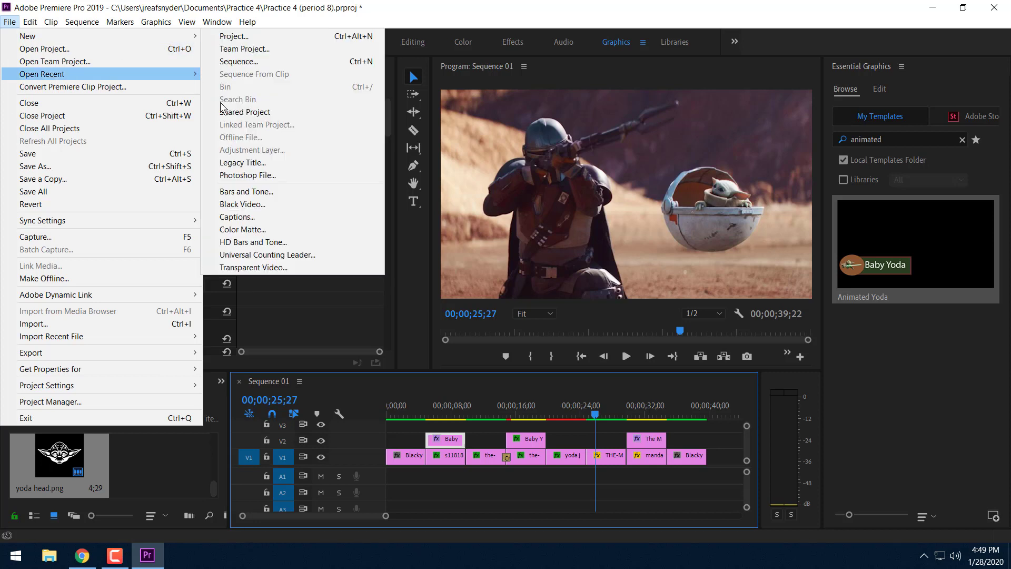
click(268, 176)
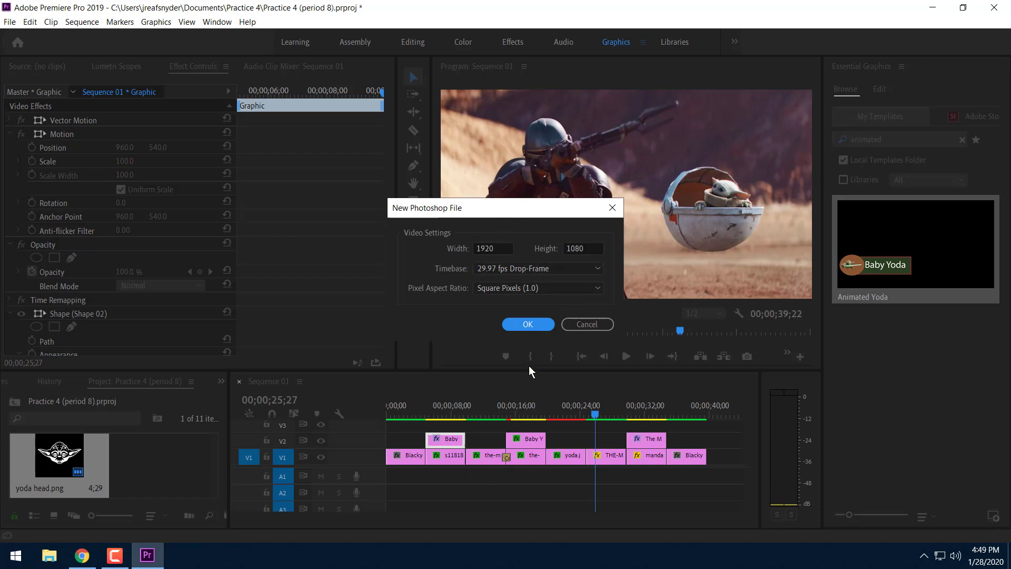
click(530, 323)
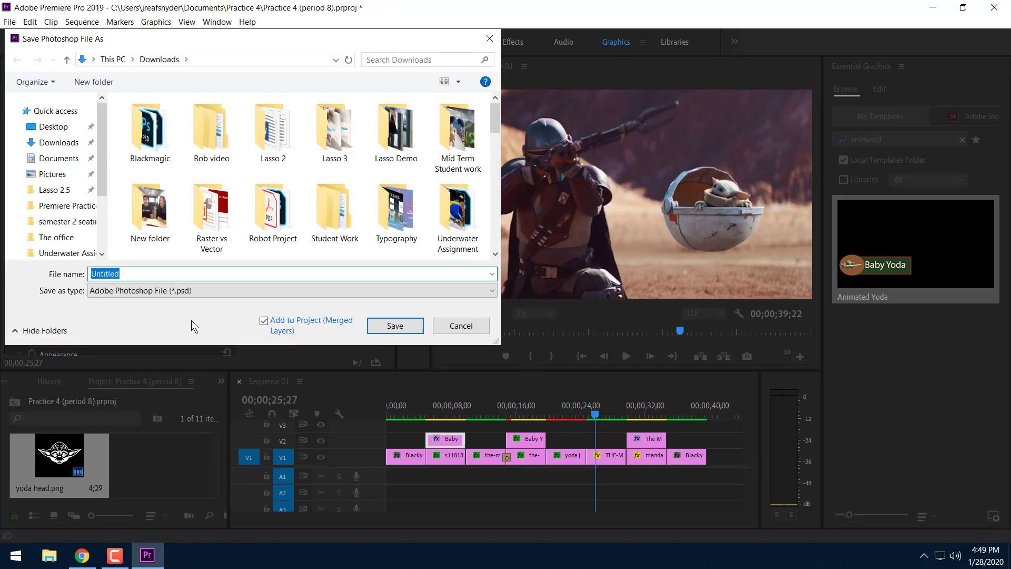
text(S)
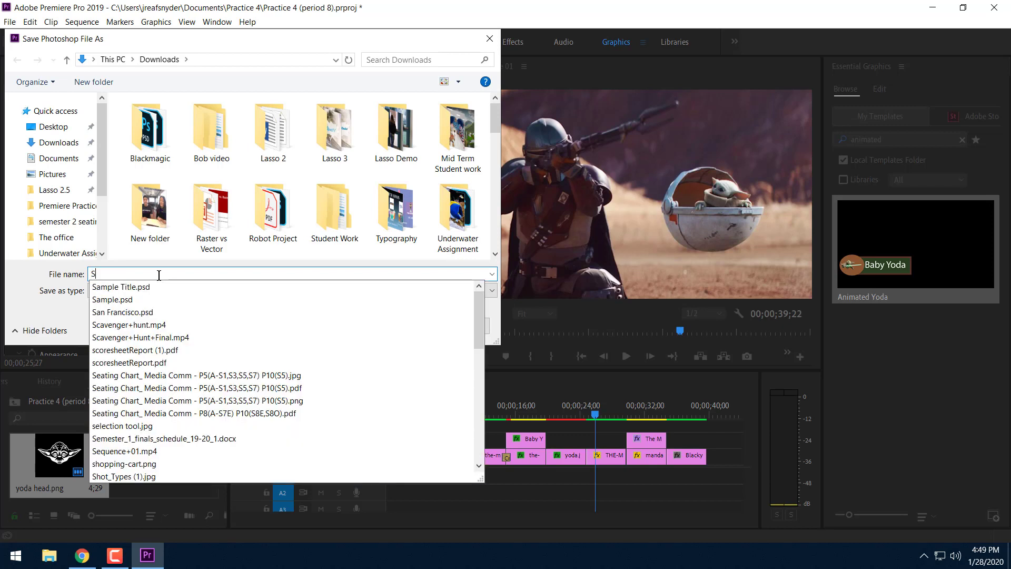
text(ample Title)
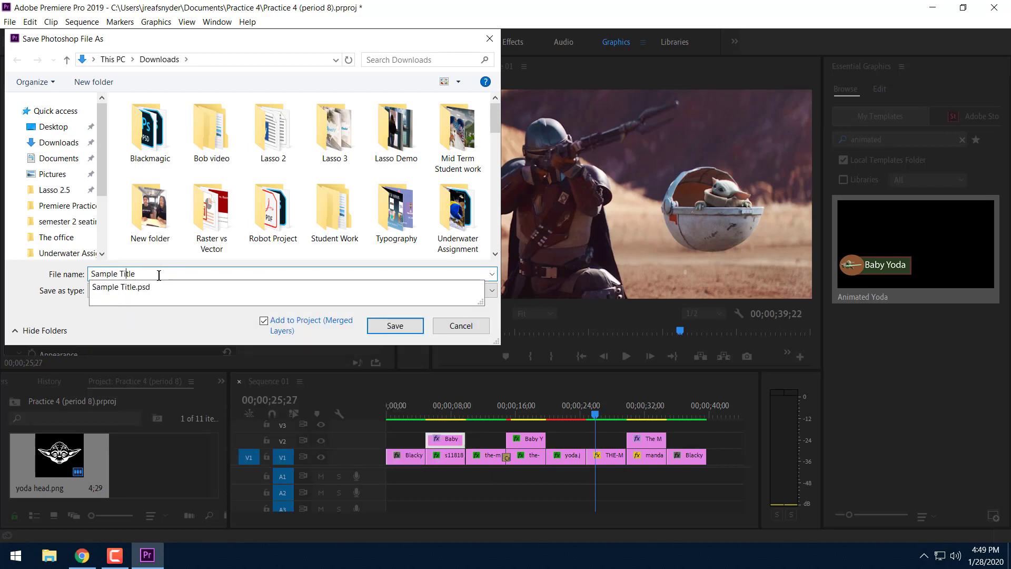
key(Left)
key(Left)
key(Left)
text(Phto)
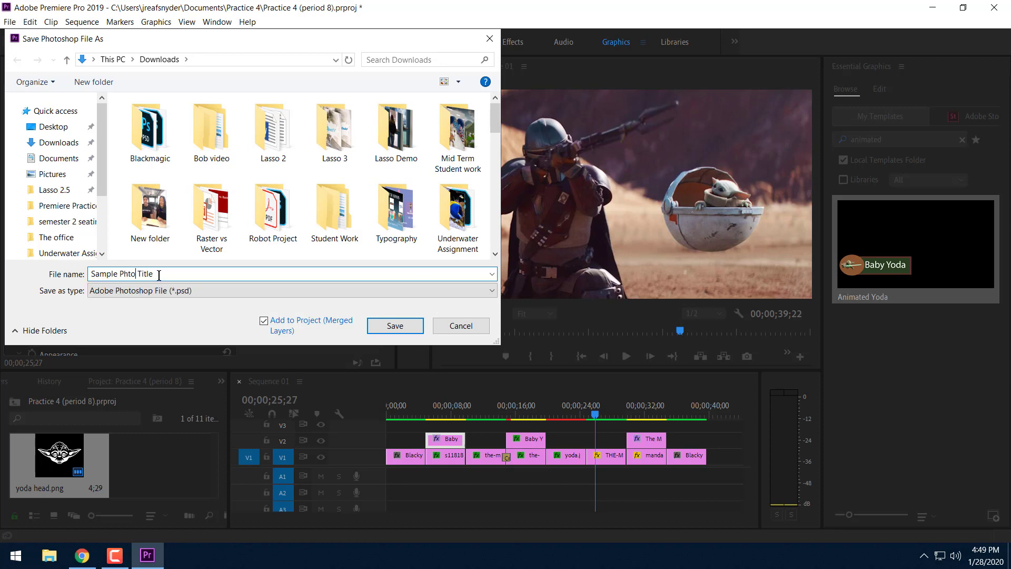
key(BackSpace)
key(BackSpace)
text(otoshop)
click(399, 330)
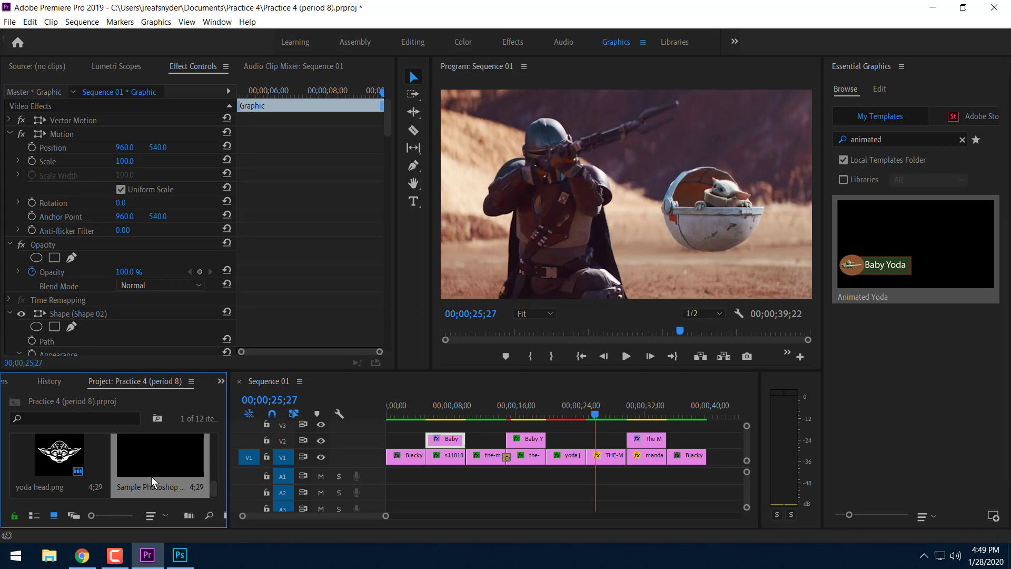
- Switch to the Editing workspace
click(419, 44)
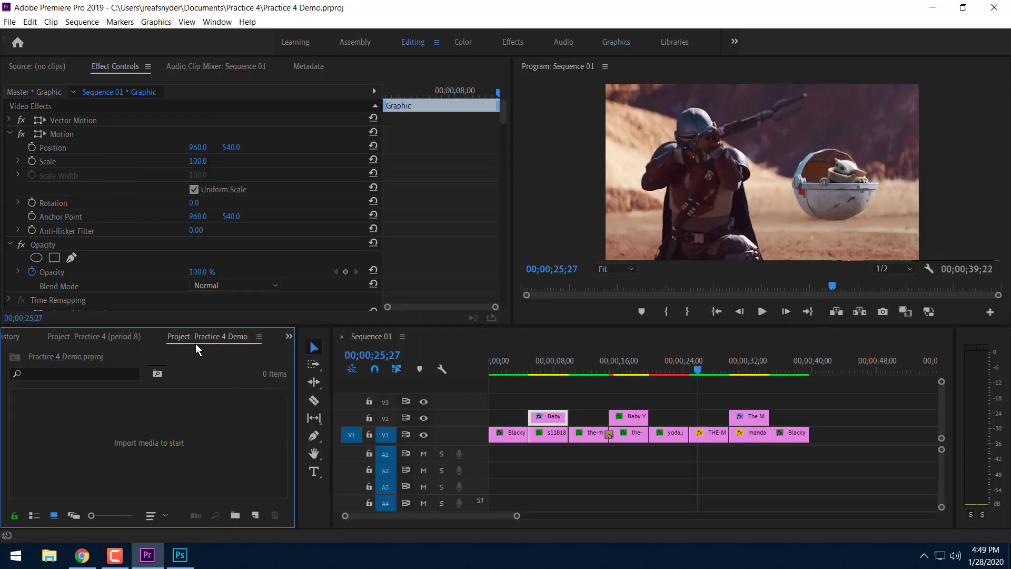
- Find the "Sample Photoshop Title" file in the Practice 4 (period 8) project and switch to Photoshop to edit it
click(121, 337)
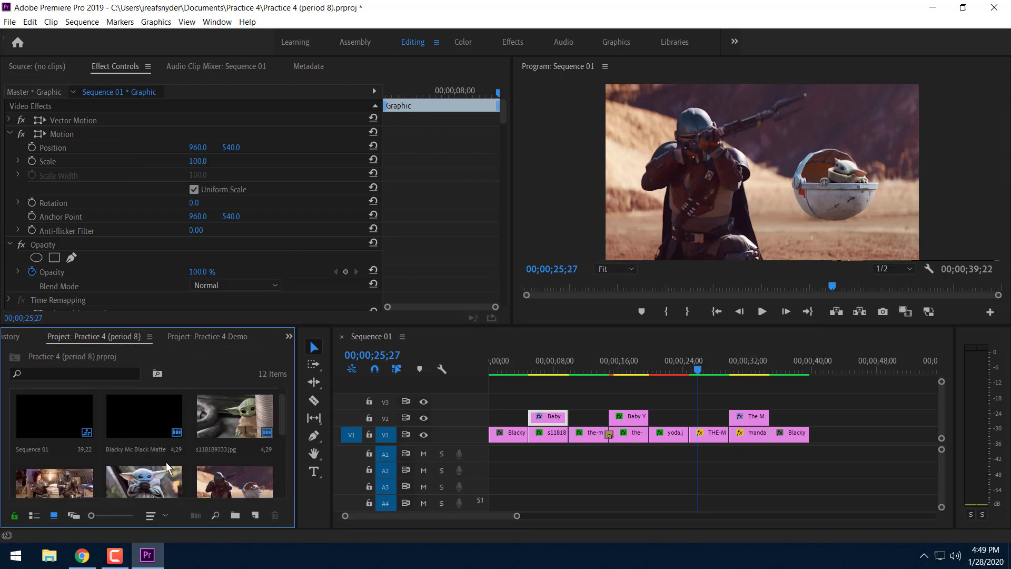
scroll(166, 463, down, 5)
click(235, 460)
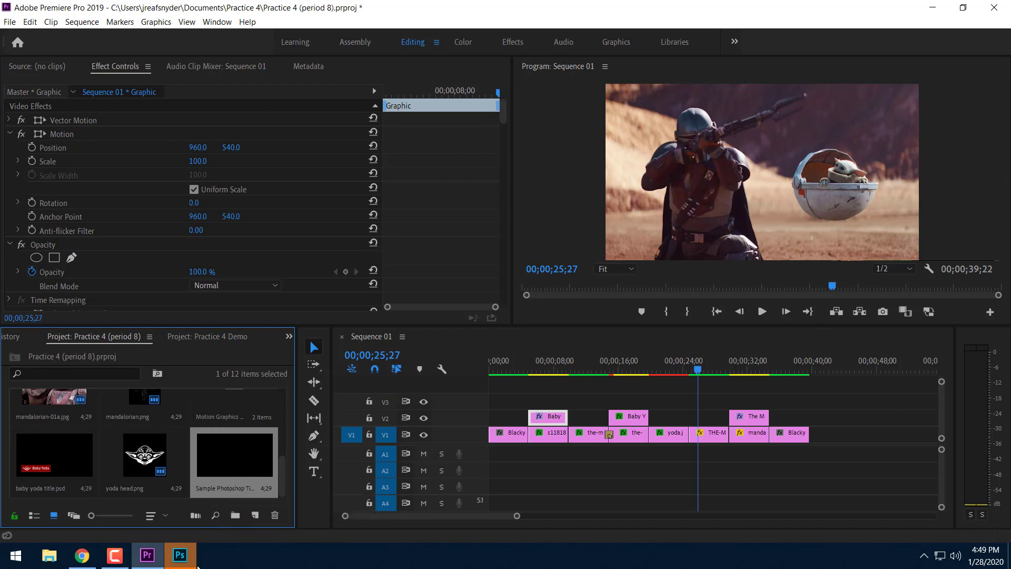
click(180, 556)
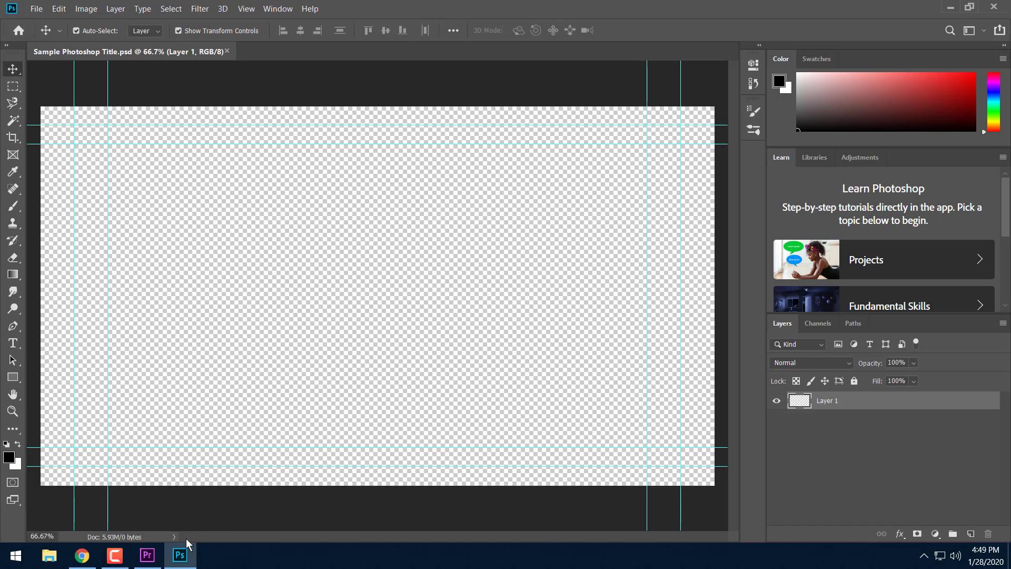
click(147, 555)
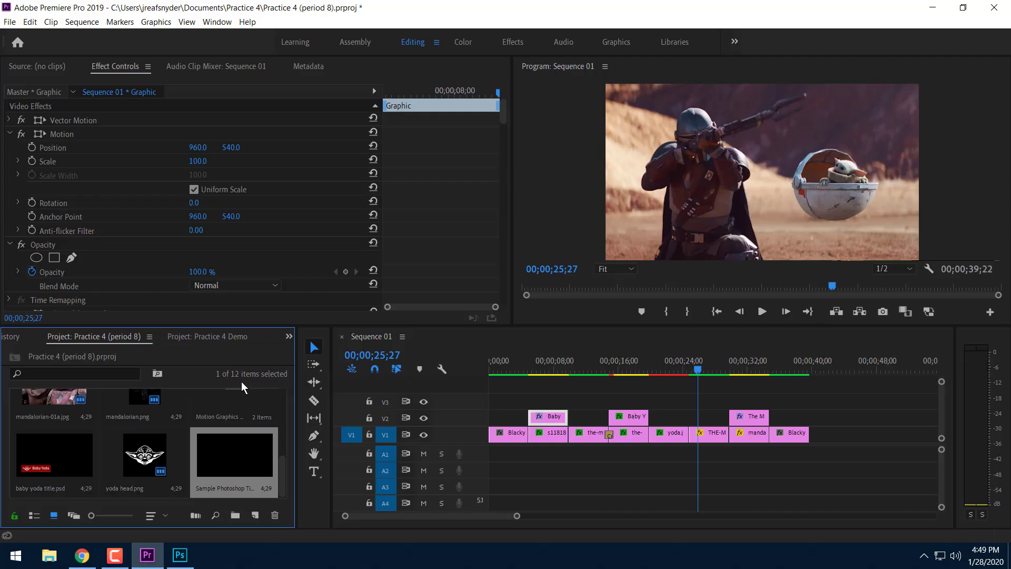
click(179, 555)
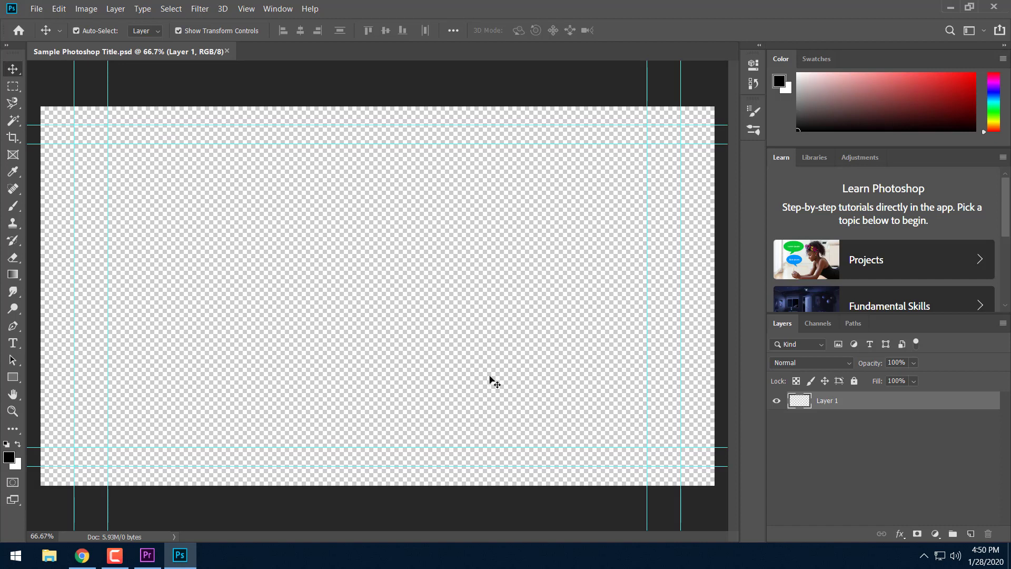
- Add the text "Star Wars" in black (000000) on the lower part of the canvas, using Bahnschrift Regular at 79.01 pt
click(14, 345)
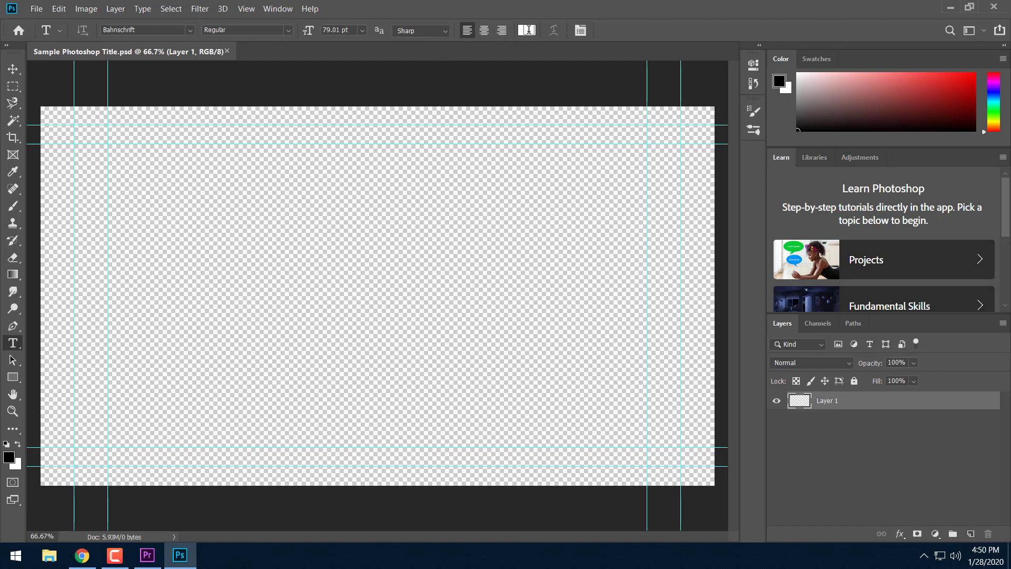
click(477, 475)
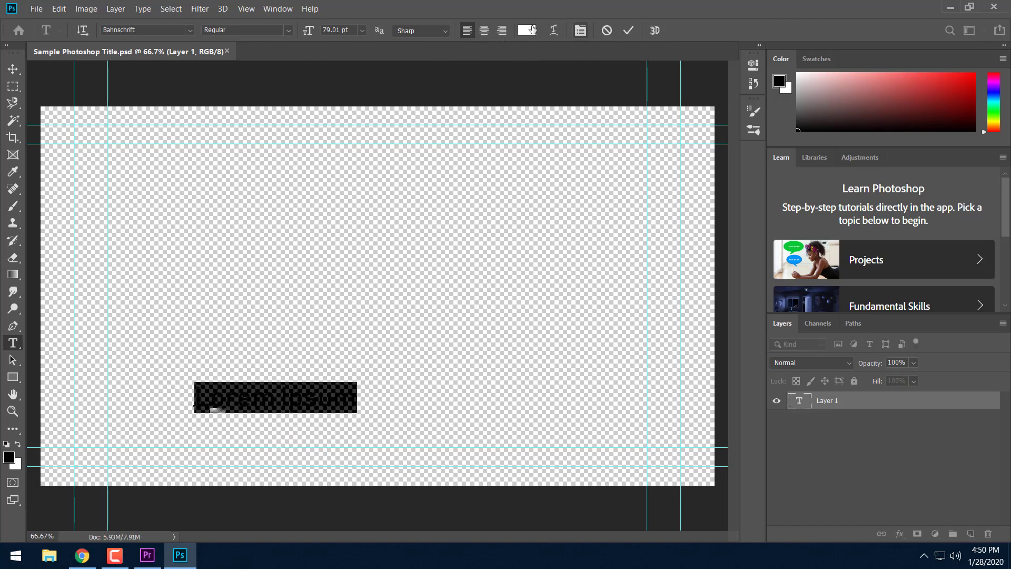
click(530, 30)
text(000000)
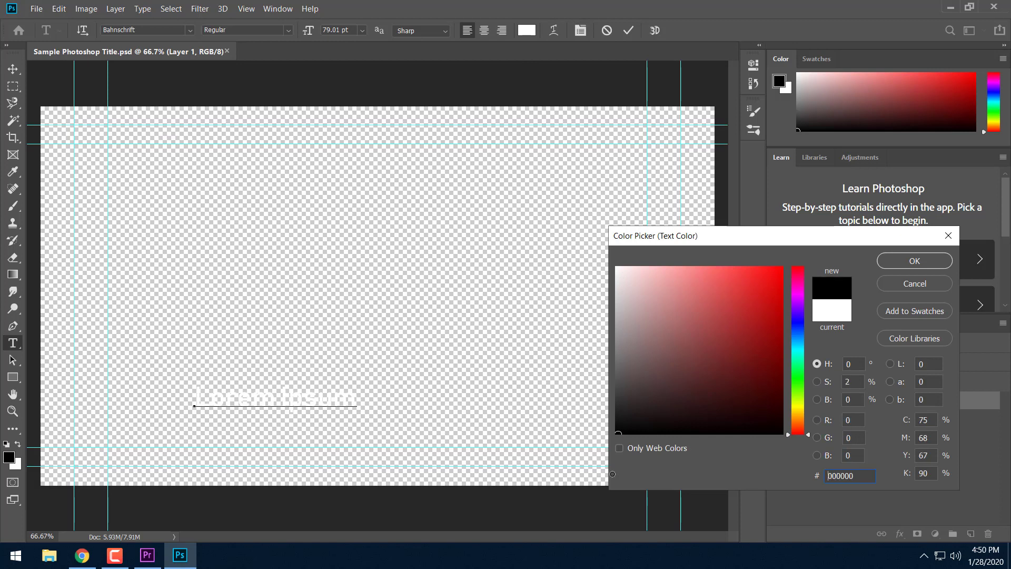
click(914, 261)
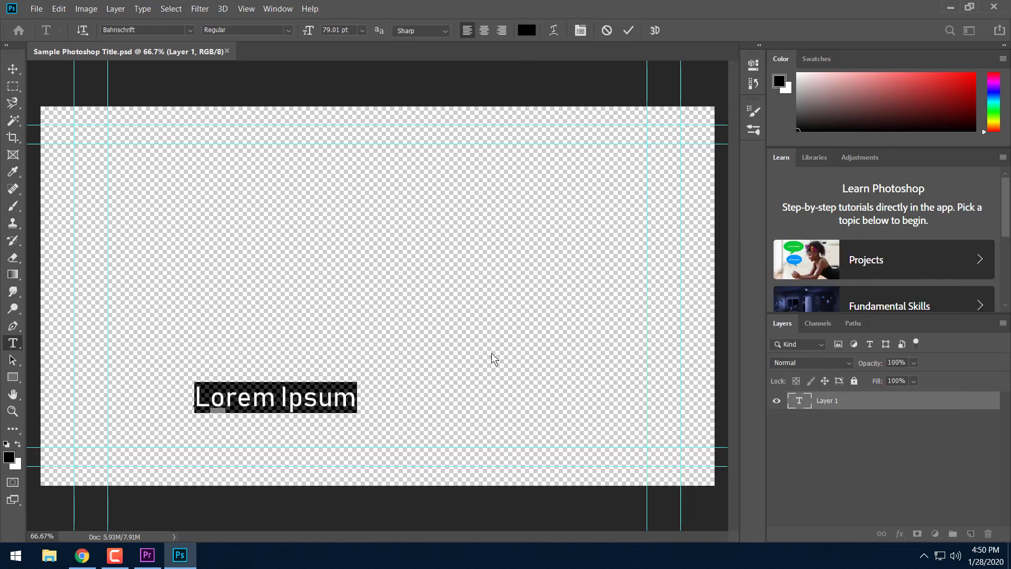
text(Star )
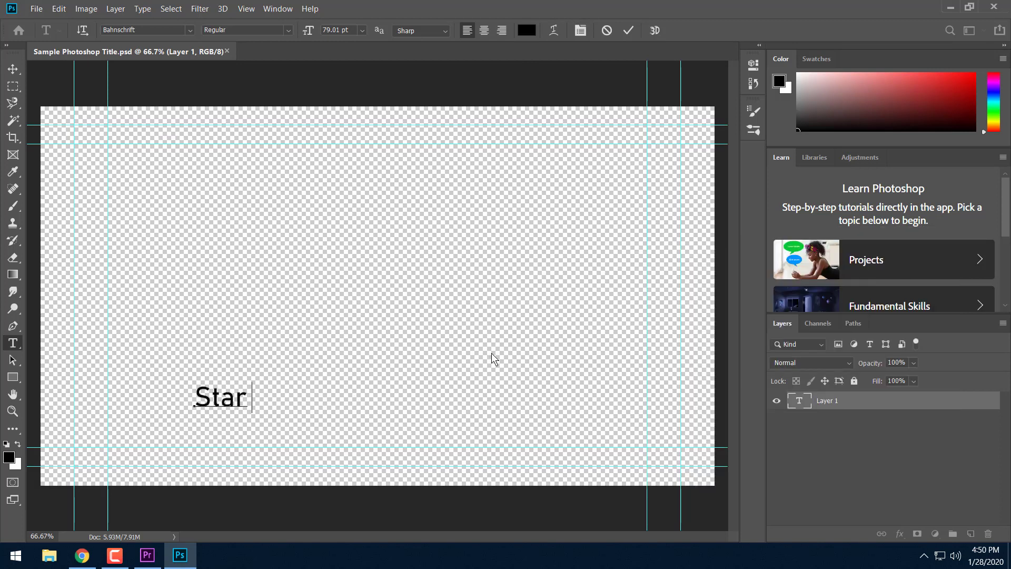
text(Wars)
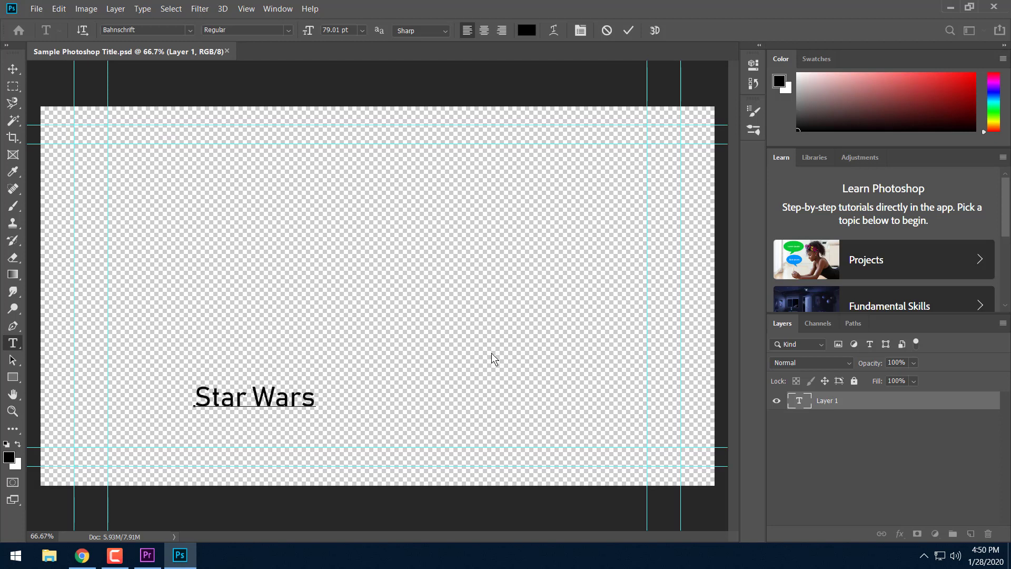
- Enlarge the "Star Wars" text and position it just above the lower safe-area guides, toward the canvas's left half
click(13, 69)
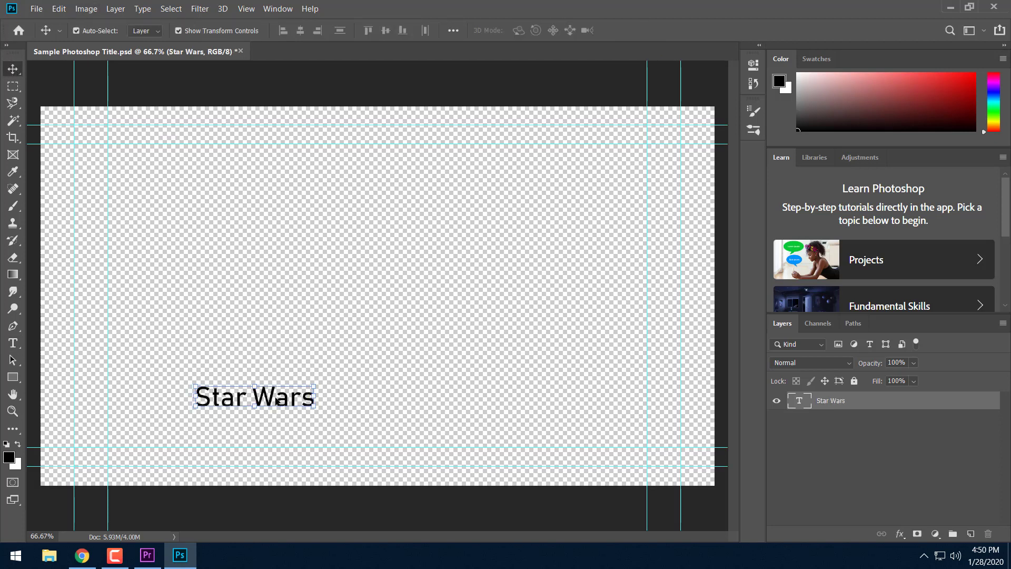
drag(266, 401, 349, 428)
key(Return)
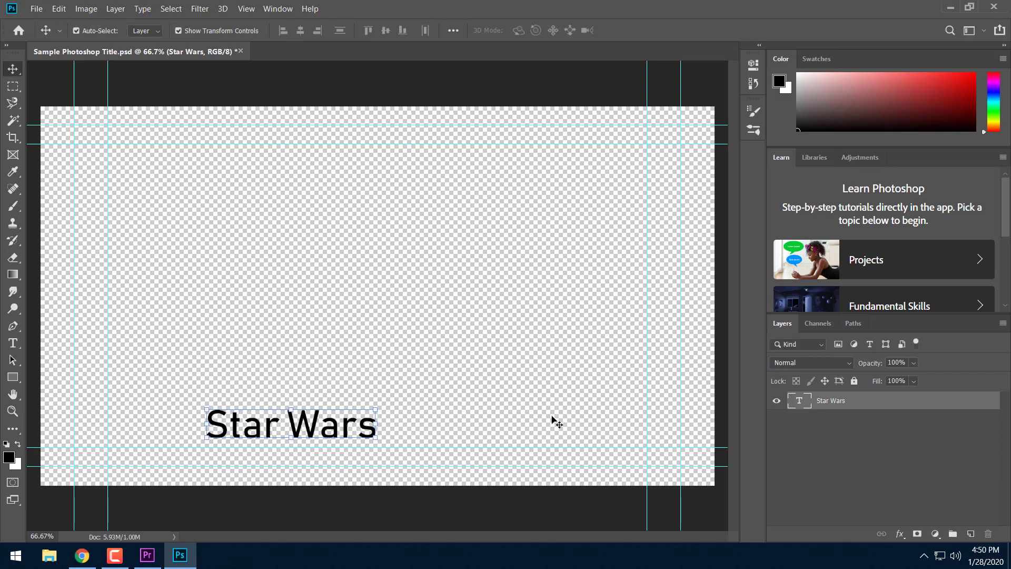
click(616, 405)
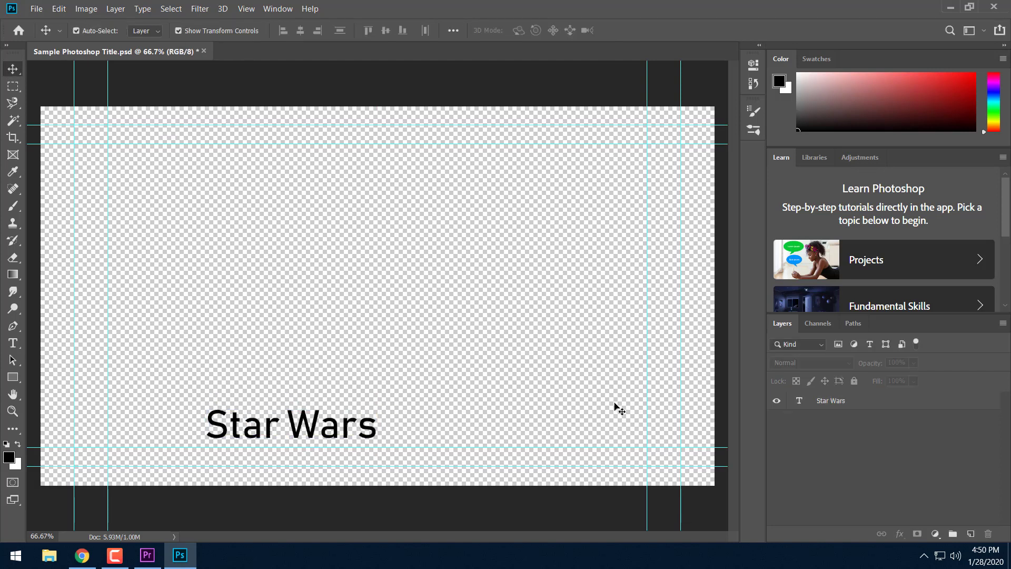
- Draw a rectangle about 1930 × 442 px across the bottom of the canvas and fill it with a linear black-to-transparent gradient
click(13, 377)
drag(40, 332, 718, 487)
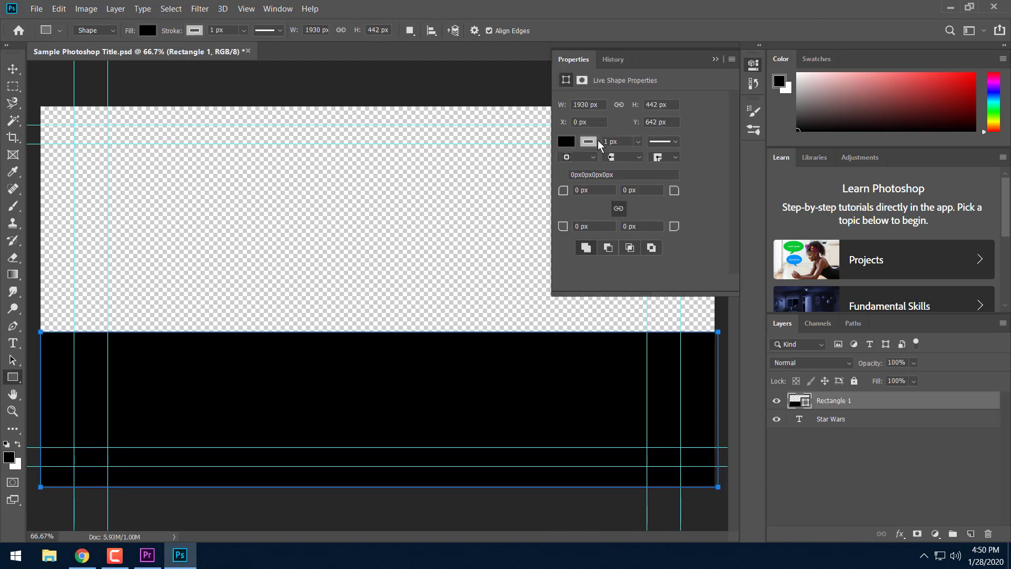
click(566, 142)
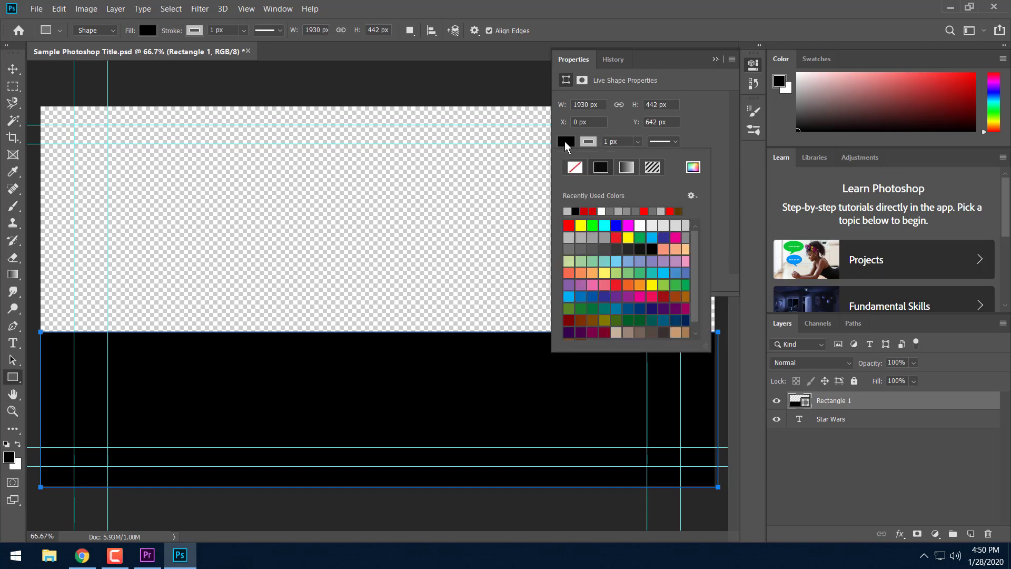
click(630, 168)
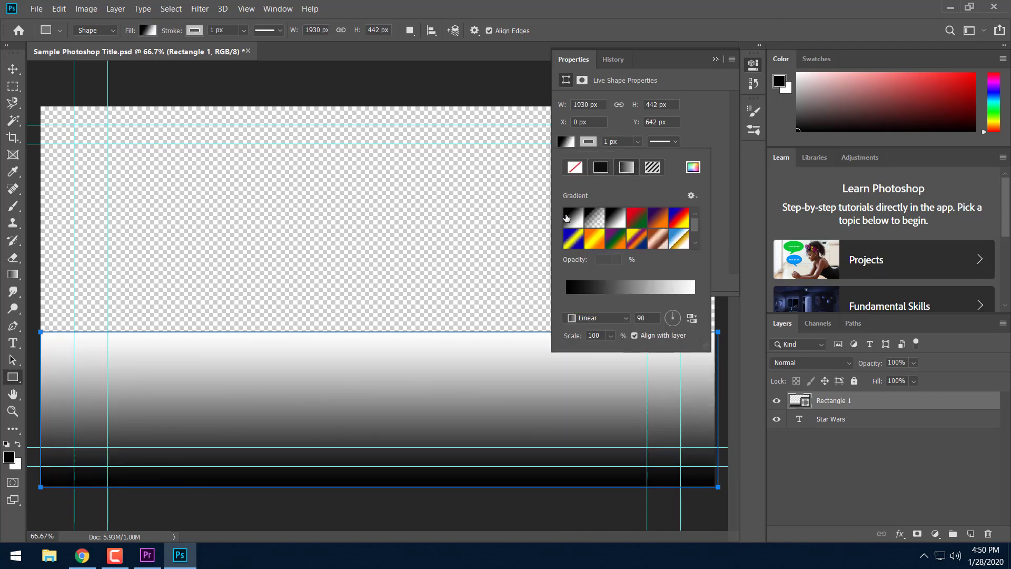
click(598, 220)
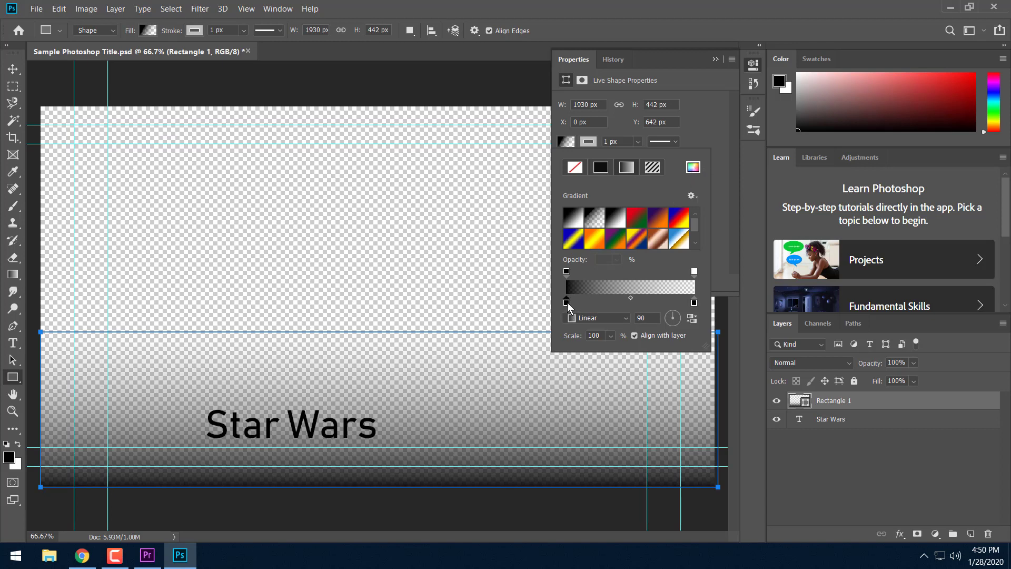
- Change the gradient's black color stop to bright red and move the rectangle layer below the "Star Wars" text layer
double_click(567, 303)
drag(708, 303, 786, 267)
click(894, 259)
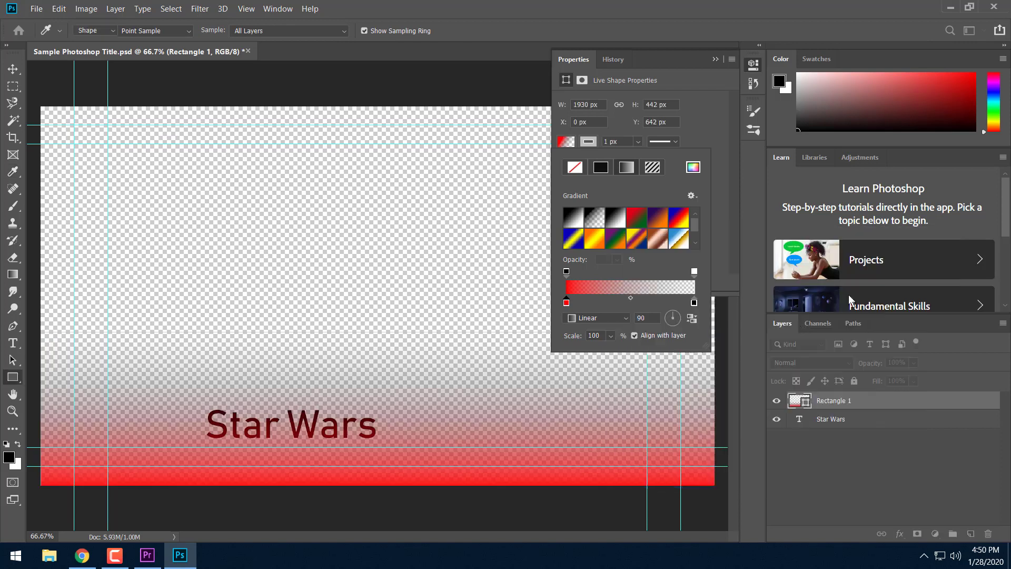
click(690, 78)
click(753, 64)
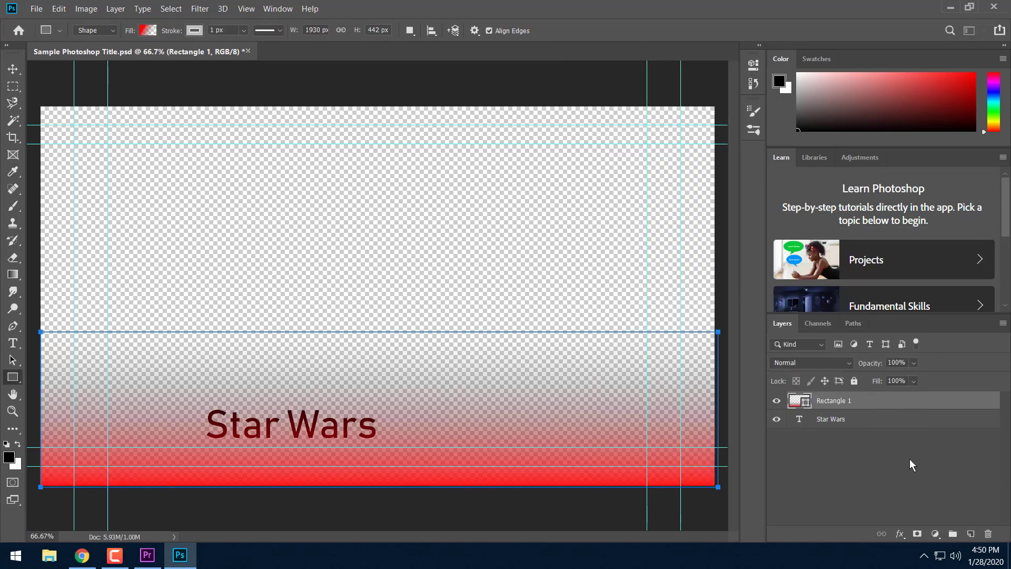
drag(880, 410, 877, 446)
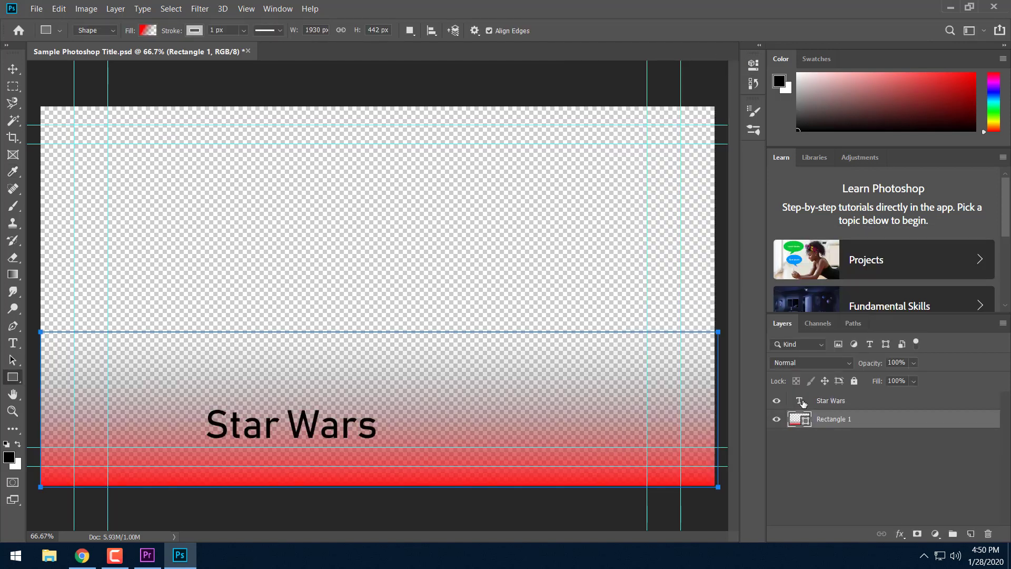
click(852, 476)
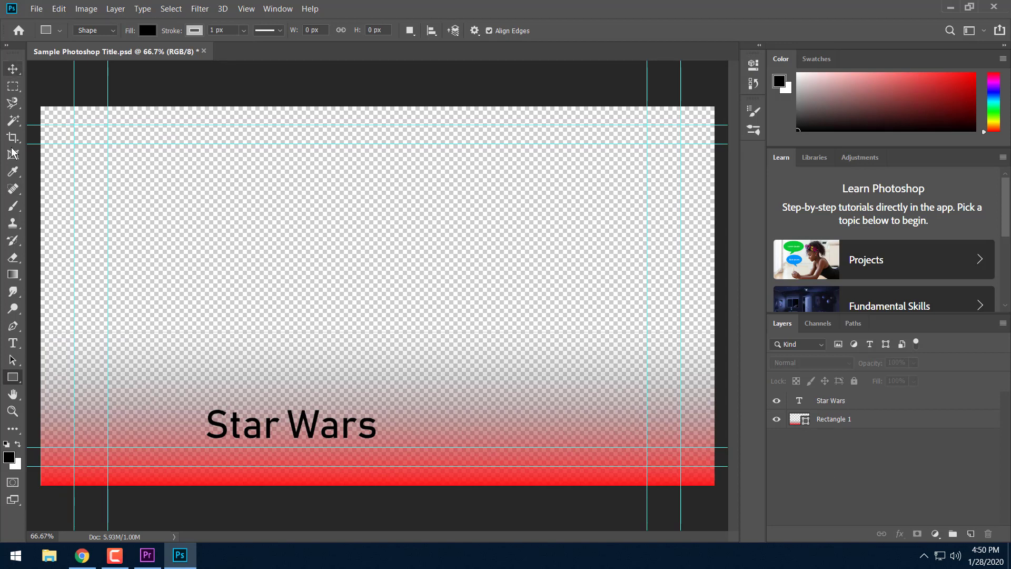
- Place the image "yoda head.png" from Downloads into the document as an embedded file
click(37, 9)
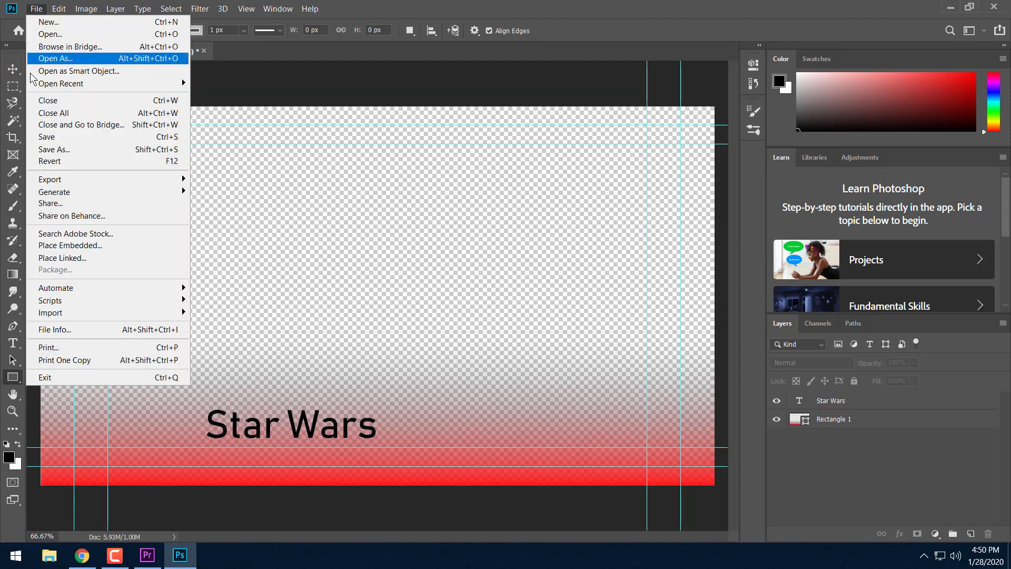
click(73, 245)
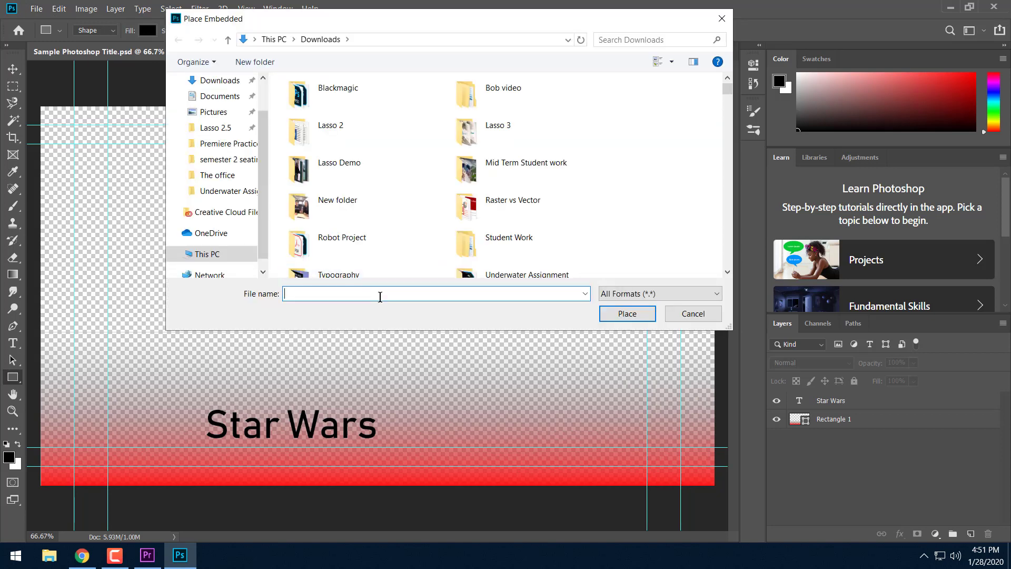
text(yoda)
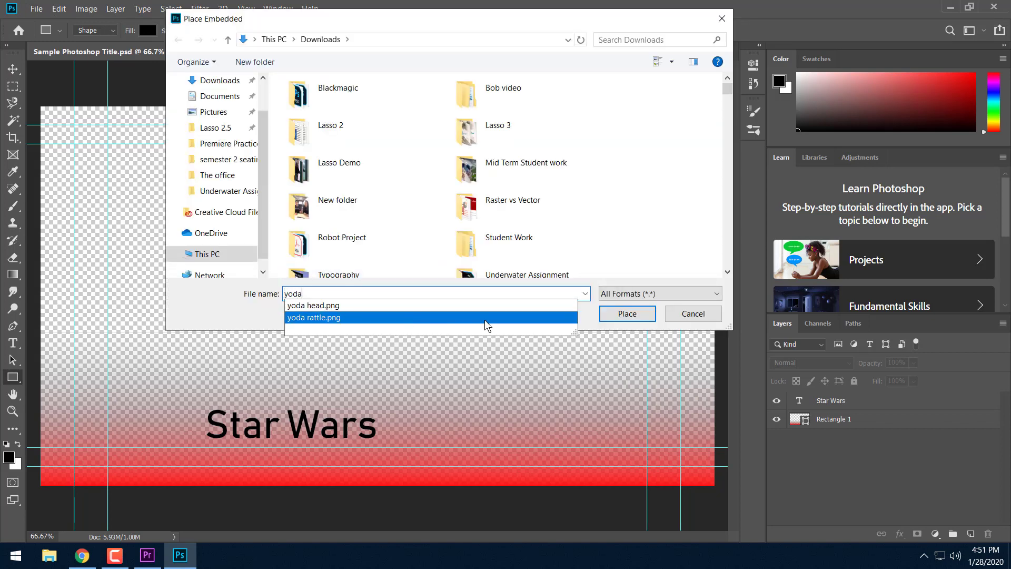
click(474, 306)
click(605, 315)
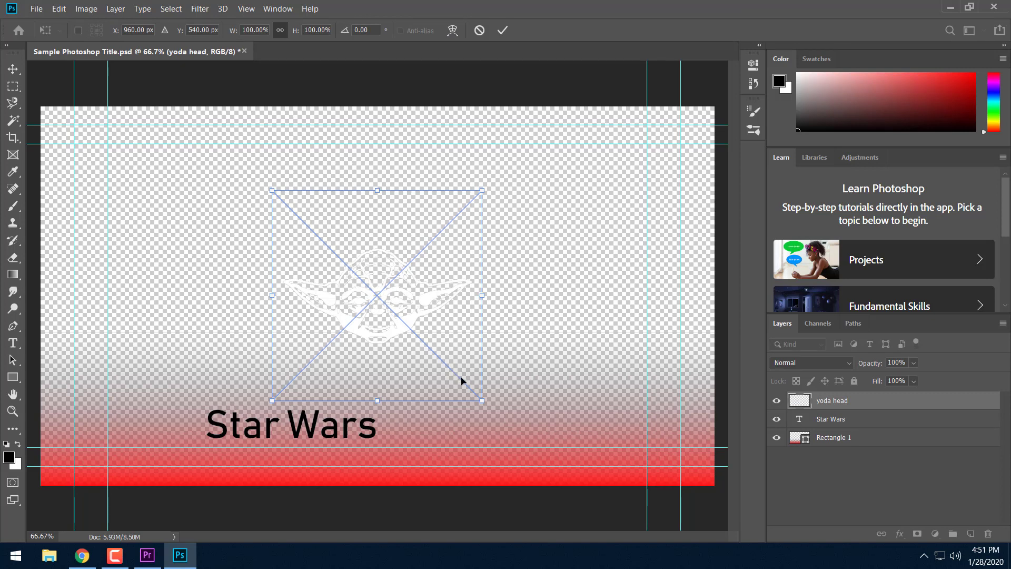
- Scale the yoda head to about 48% and place it directly left of the "Star Wars" text
drag(482, 402, 372, 291)
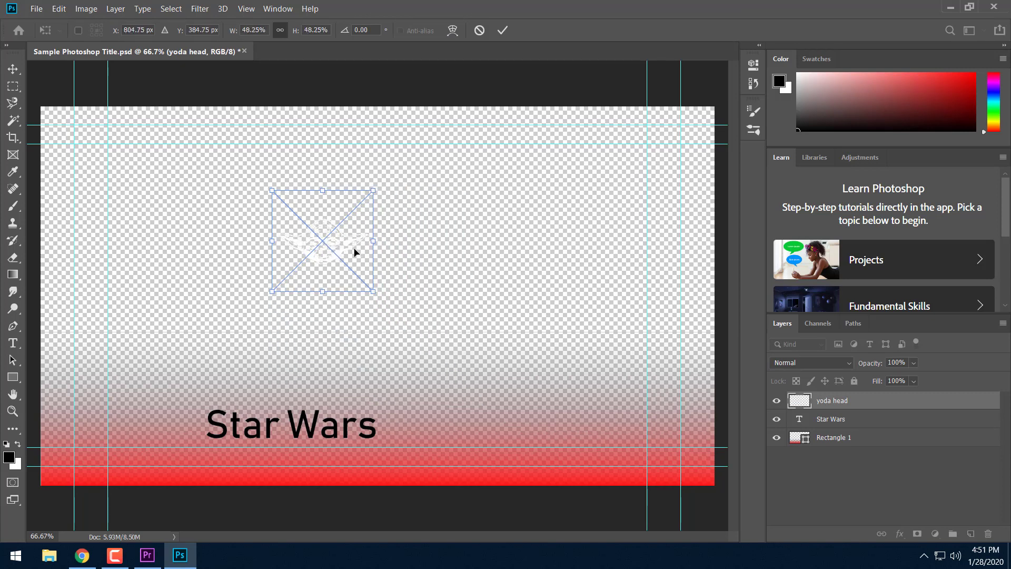
drag(354, 251, 182, 426)
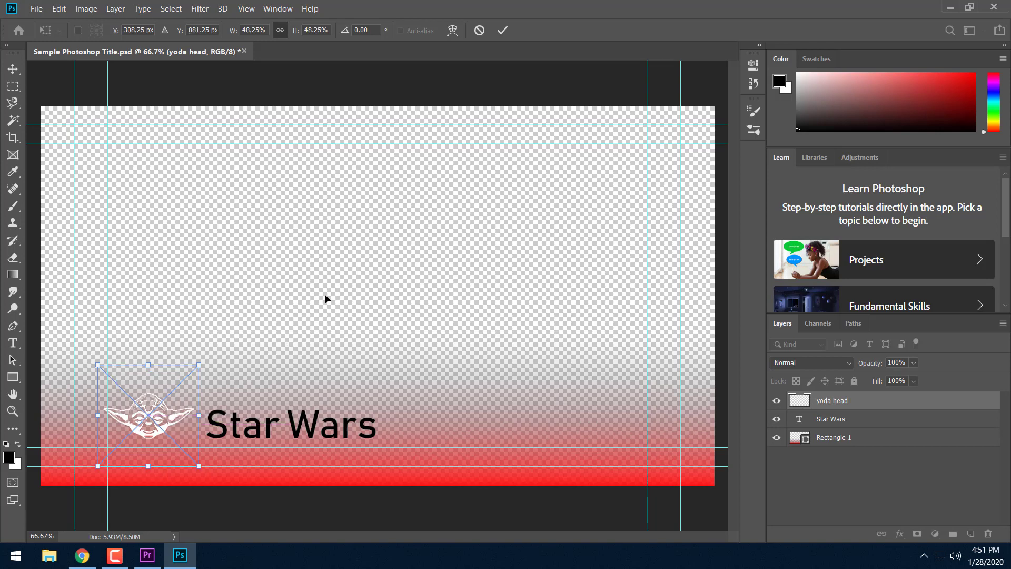
key(u)
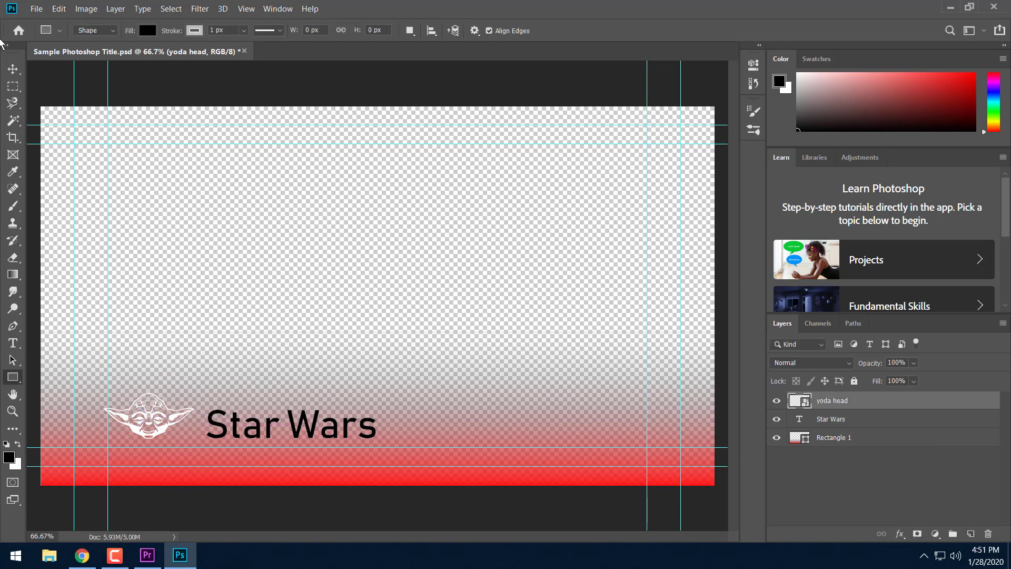
- Save the Photoshop title and, in Premiere Pro, place it on track V2 above the THE-M clip under the playhead
click(37, 8)
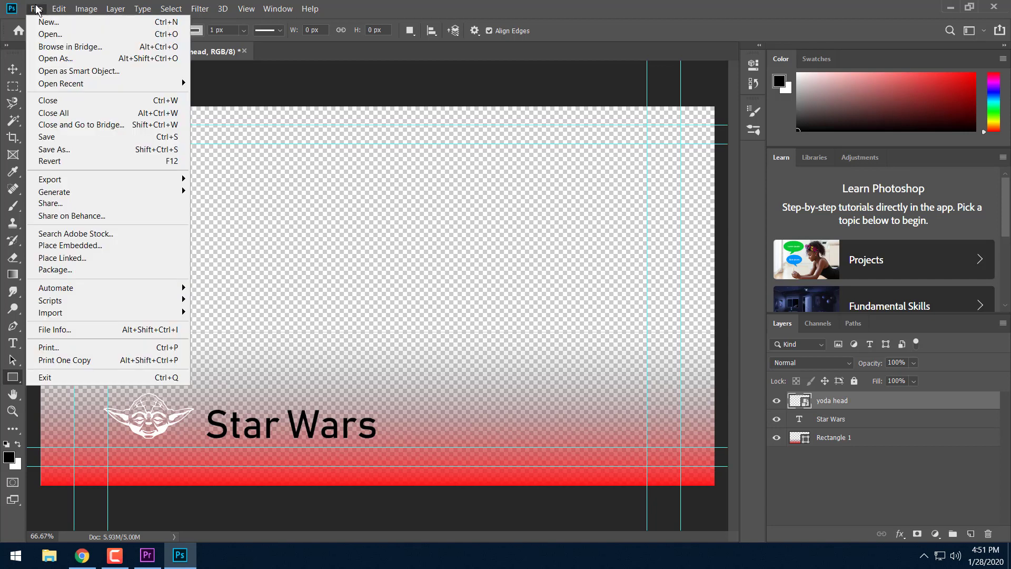
click(50, 137)
click(148, 556)
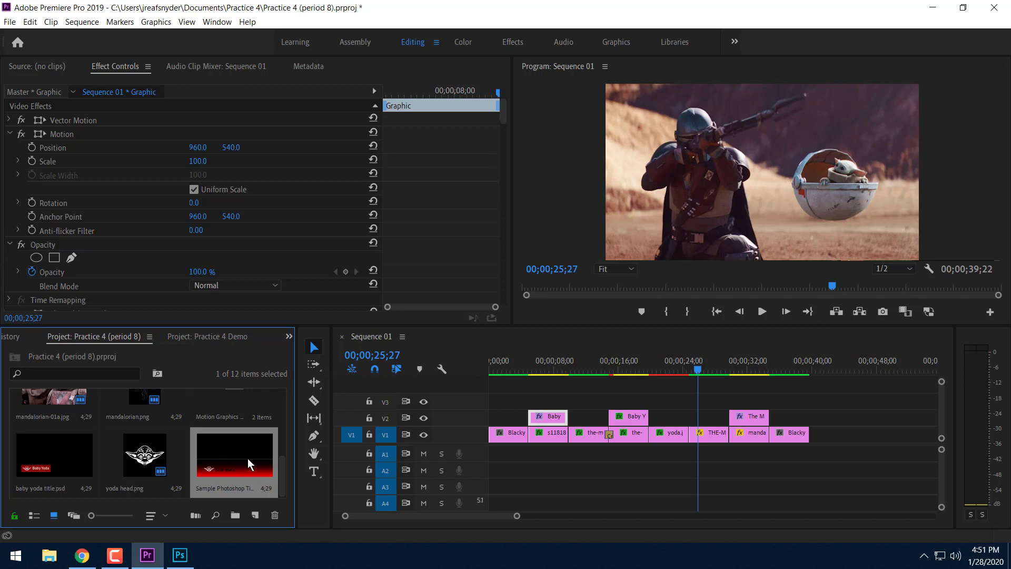
drag(223, 456, 691, 419)
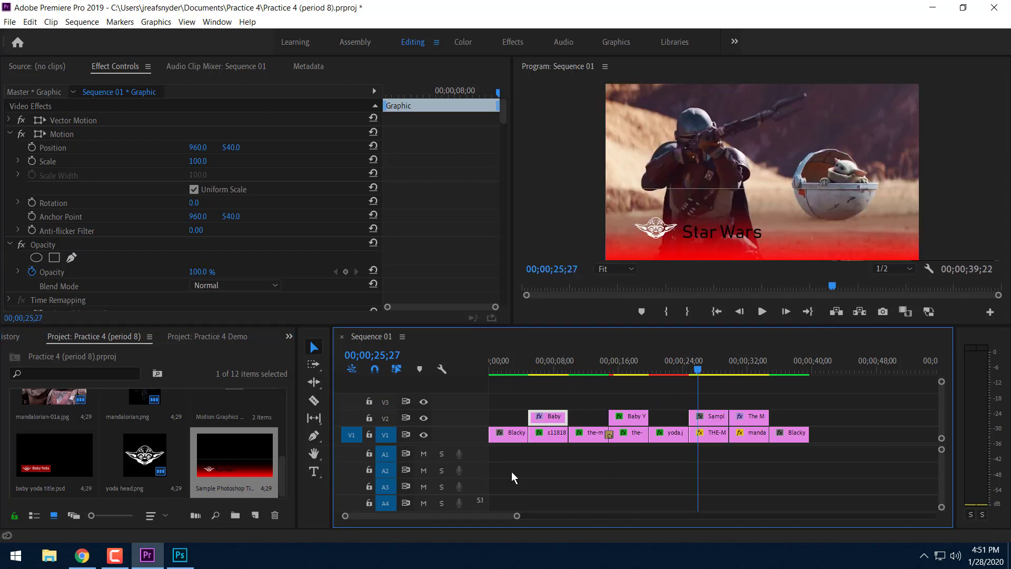
- Check how the title looks over the clip around 00;00;25;22 and switch back to Photoshop
click(949, 219)
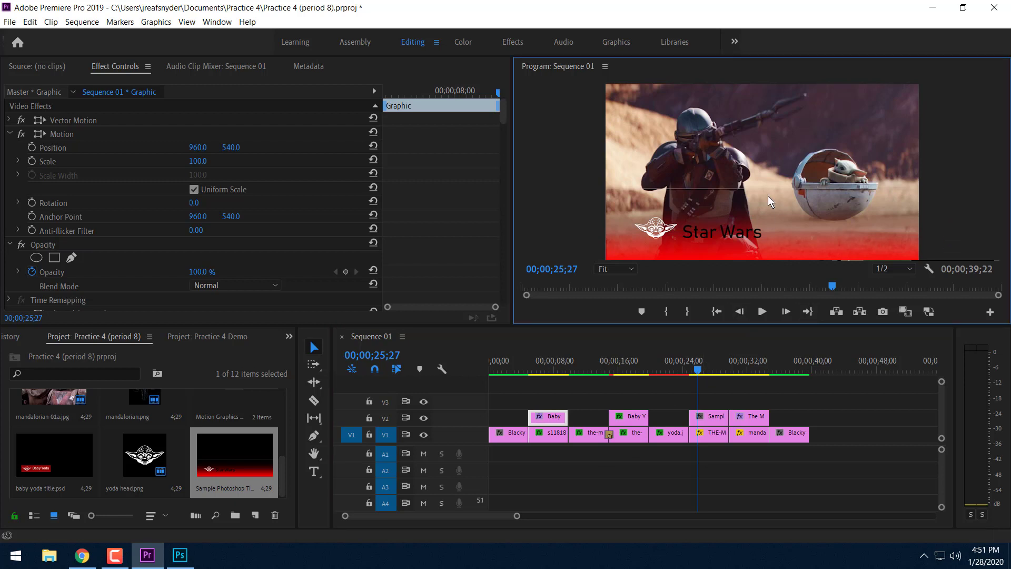
drag(711, 364, 697, 370)
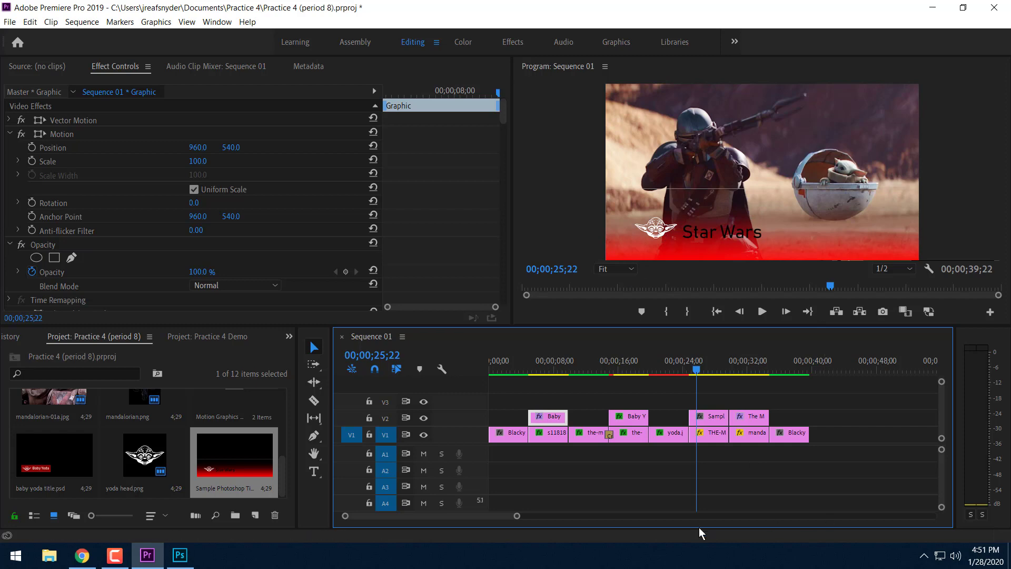
click(180, 555)
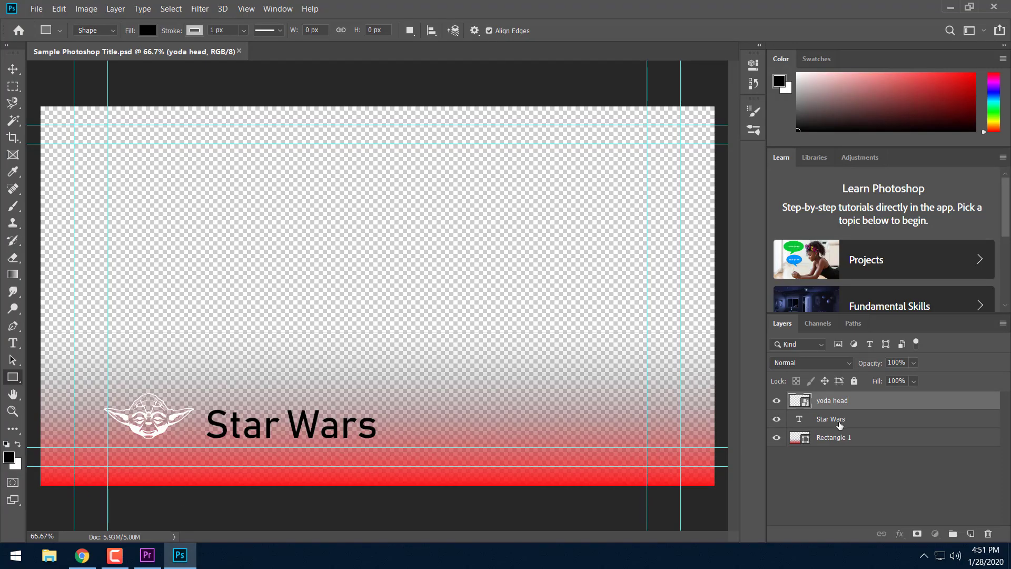
- Change the color of the "Star Wars" text to white and finish editing the text
click(824, 423)
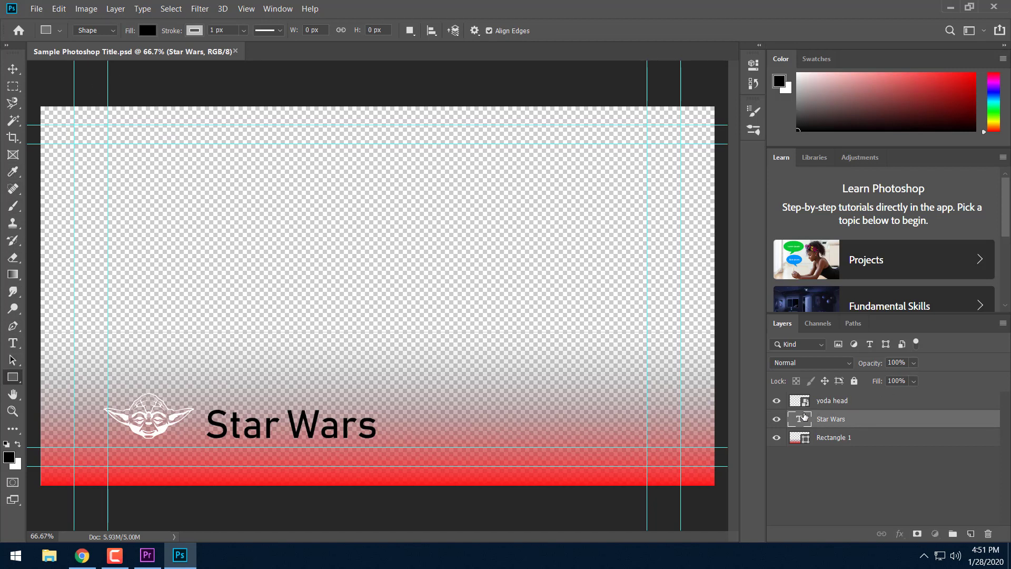
double_click(799, 418)
click(534, 35)
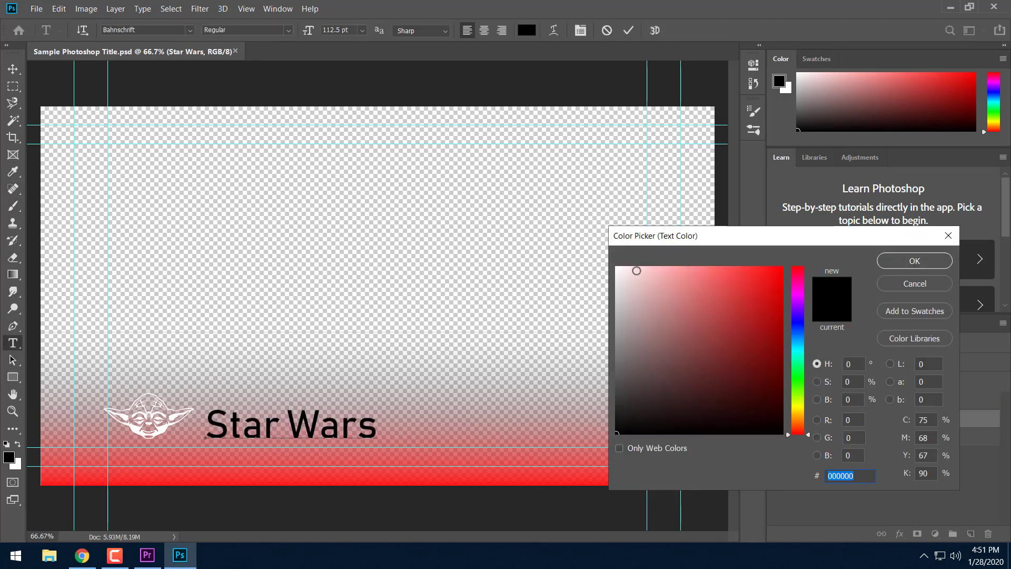
drag(637, 271, 617, 268)
click(914, 260)
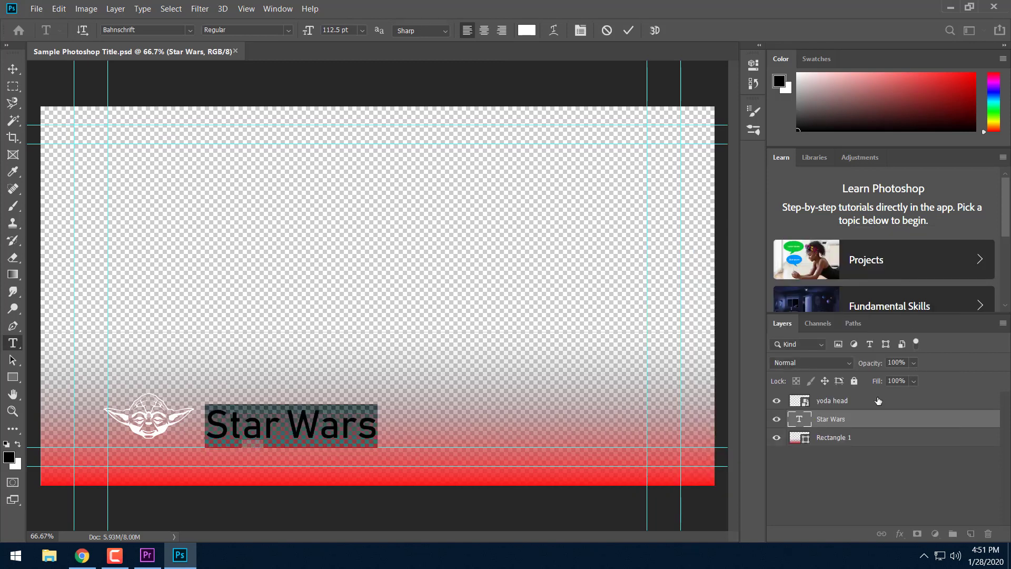
key(Escape)
key(u)
- Add a drop shadow to the "Star Wars" text layer with a distance of 7 px and a size of 9 px
double_click(903, 424)
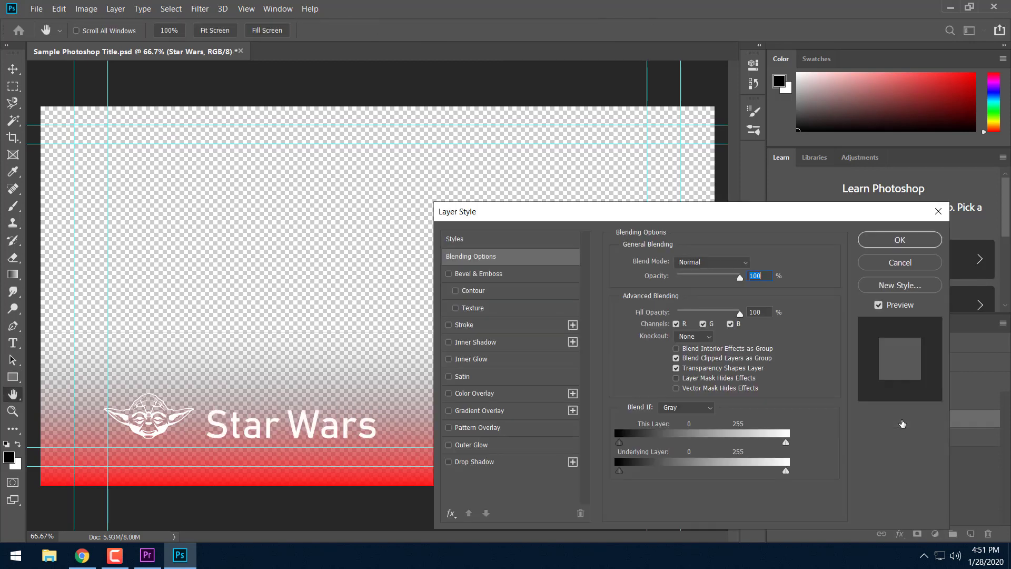
click(449, 462)
click(484, 465)
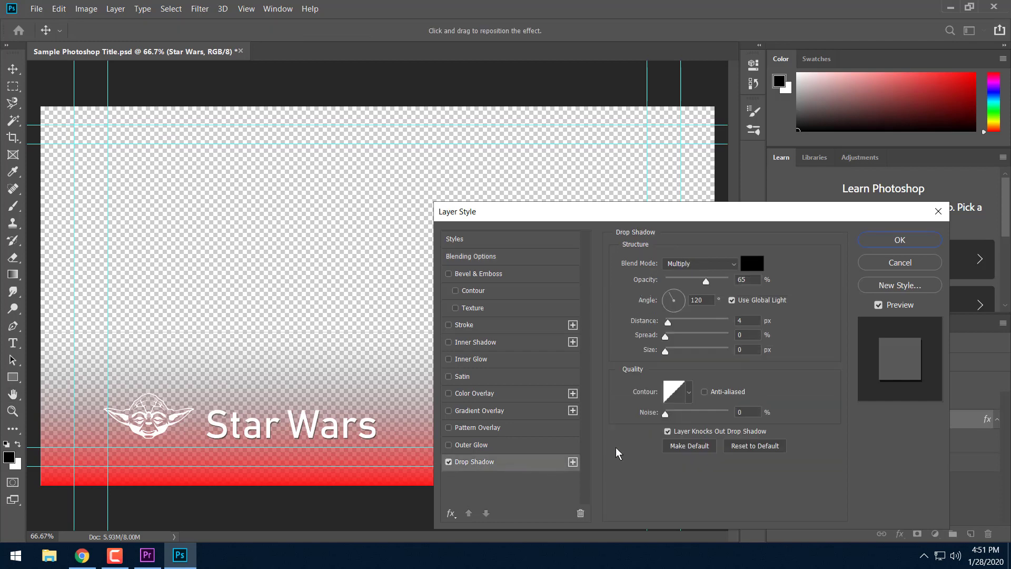
drag(673, 329, 672, 357)
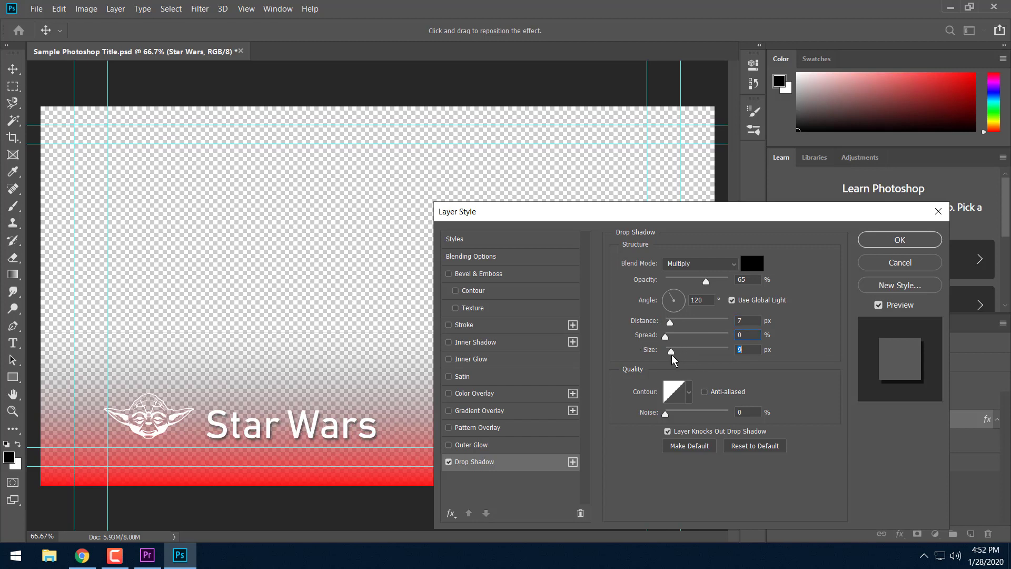
click(899, 239)
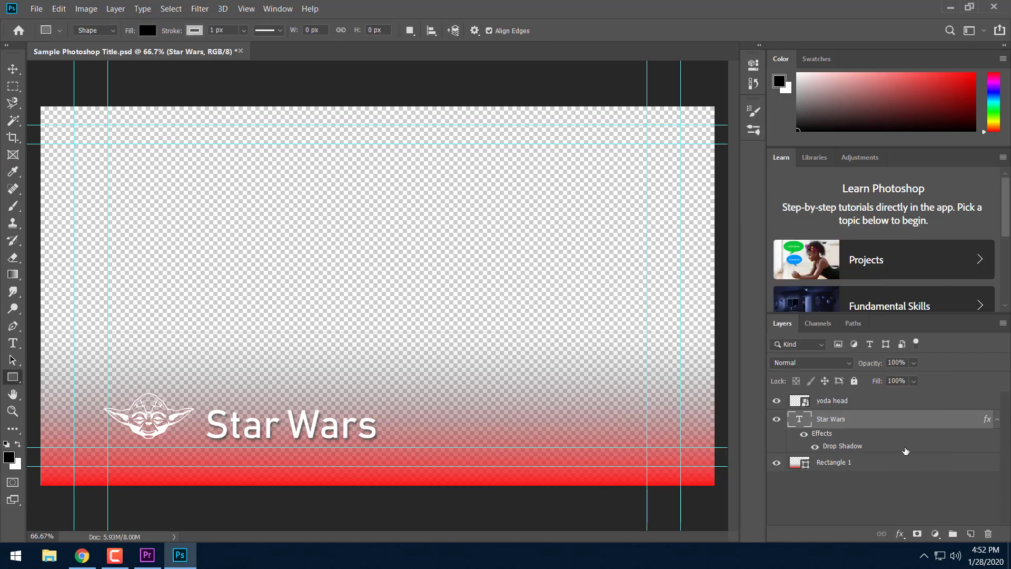
- Add a drop shadow to the yoda head layer and fine-tune the shadow's size
click(886, 401)
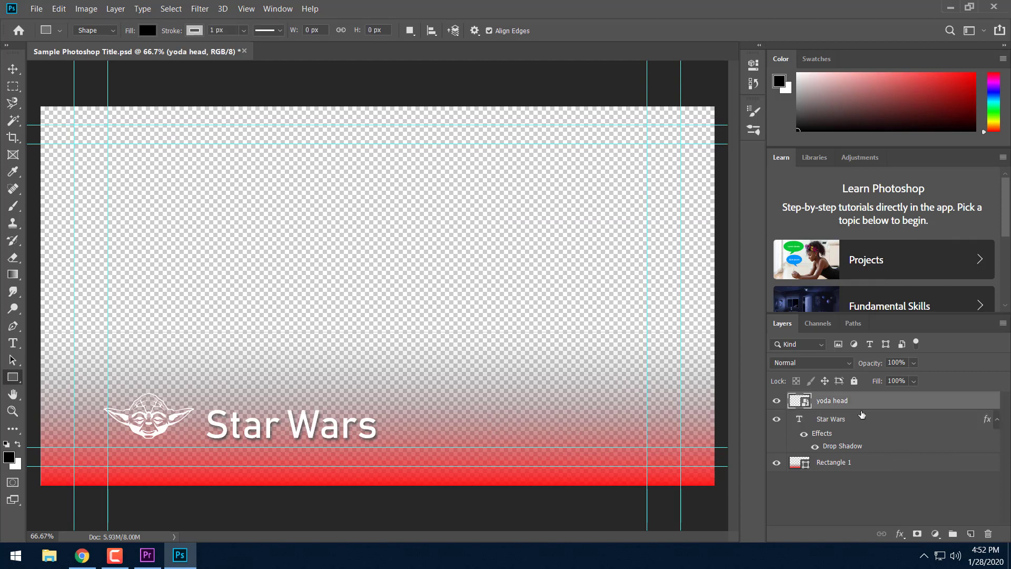
double_click(899, 407)
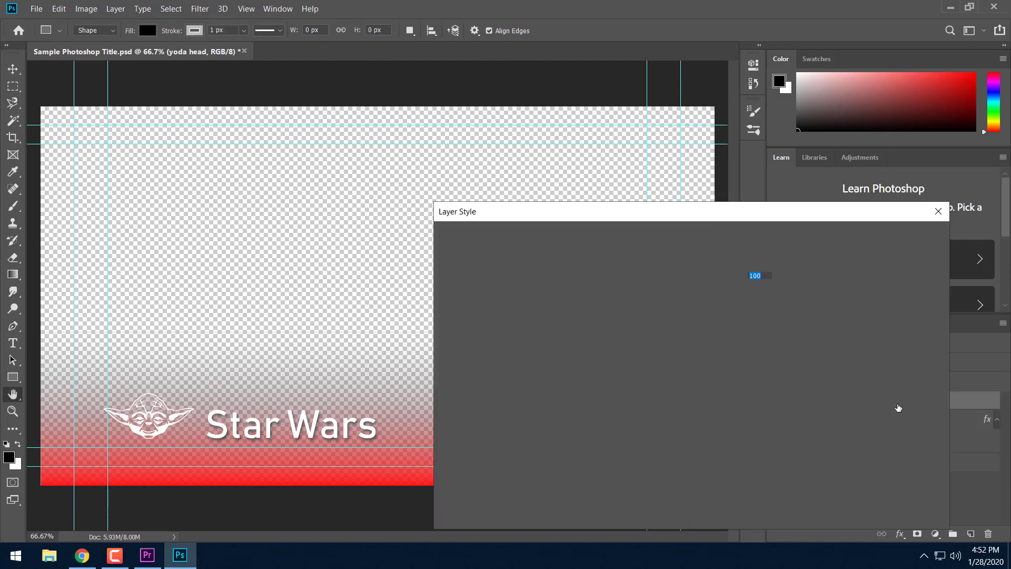
click(449, 463)
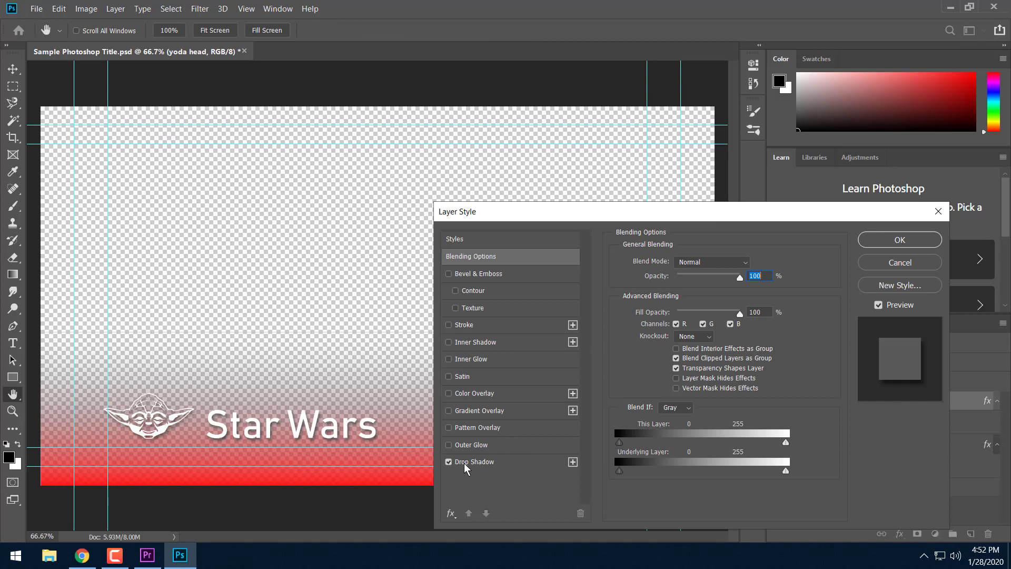
click(495, 466)
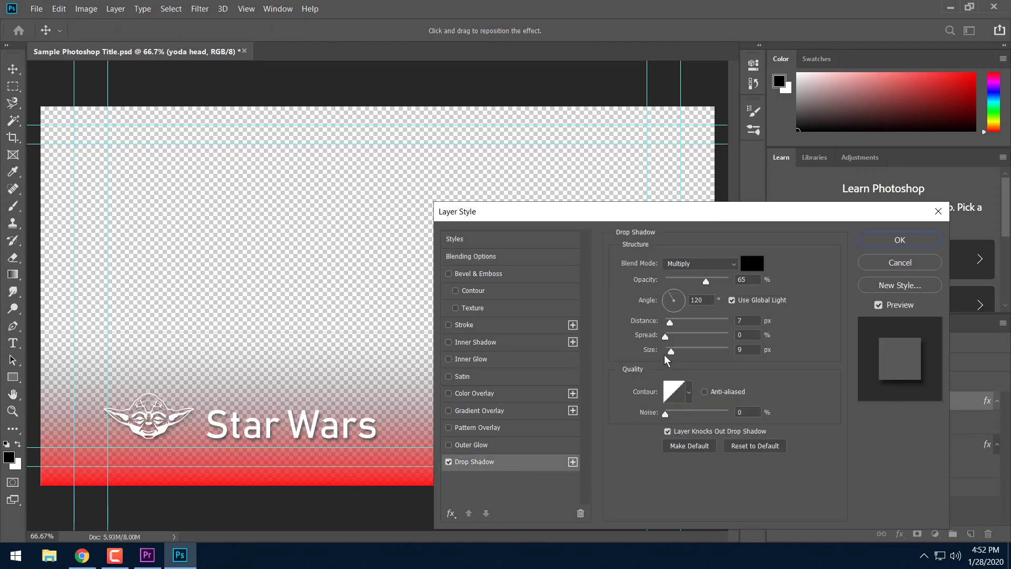
drag(672, 354, 666, 356)
click(900, 240)
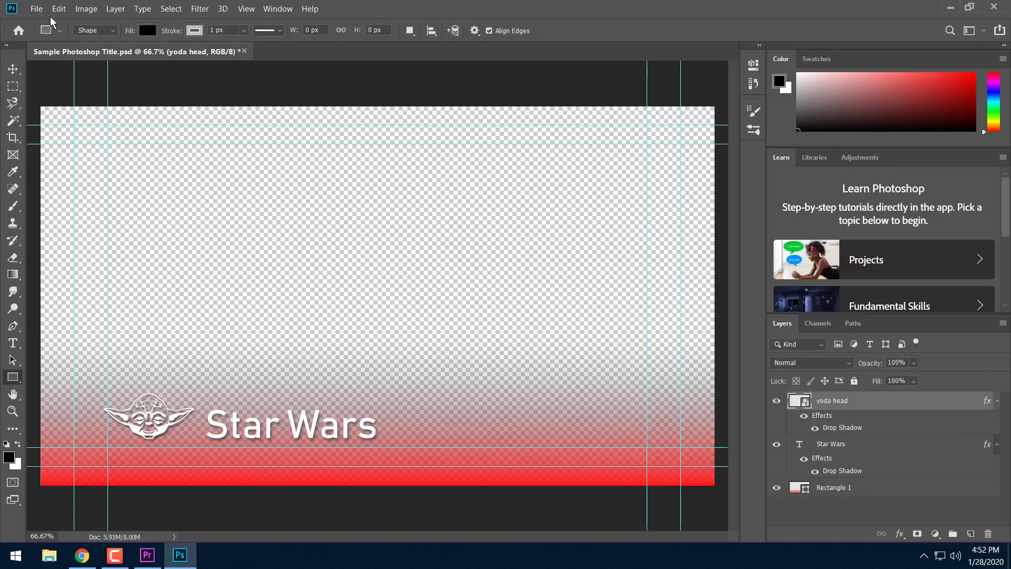
- Save the Photoshop title and switch to Premiere Pro to check the updated title over the THE-M clip
click(37, 9)
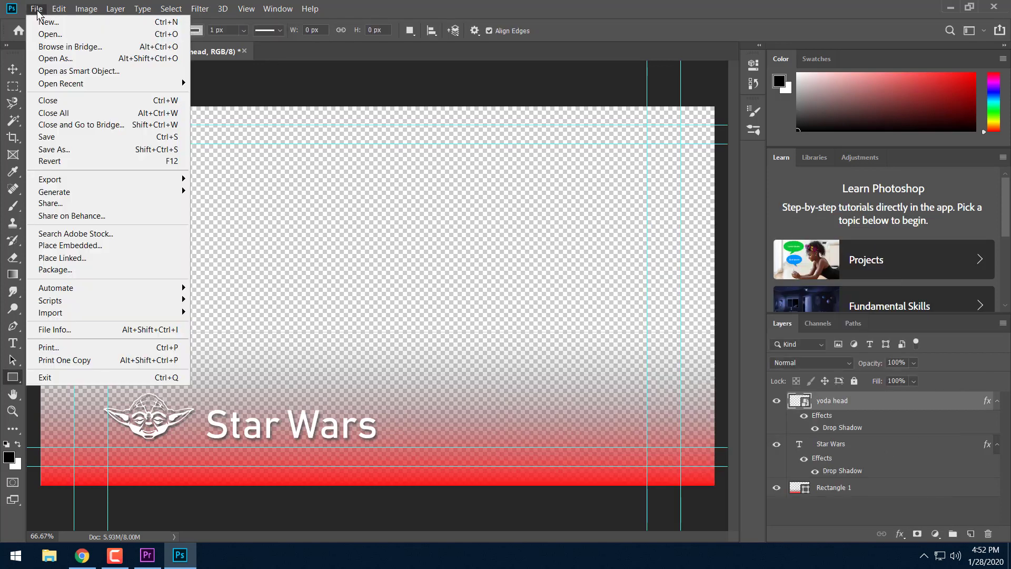
click(82, 138)
click(158, 560)
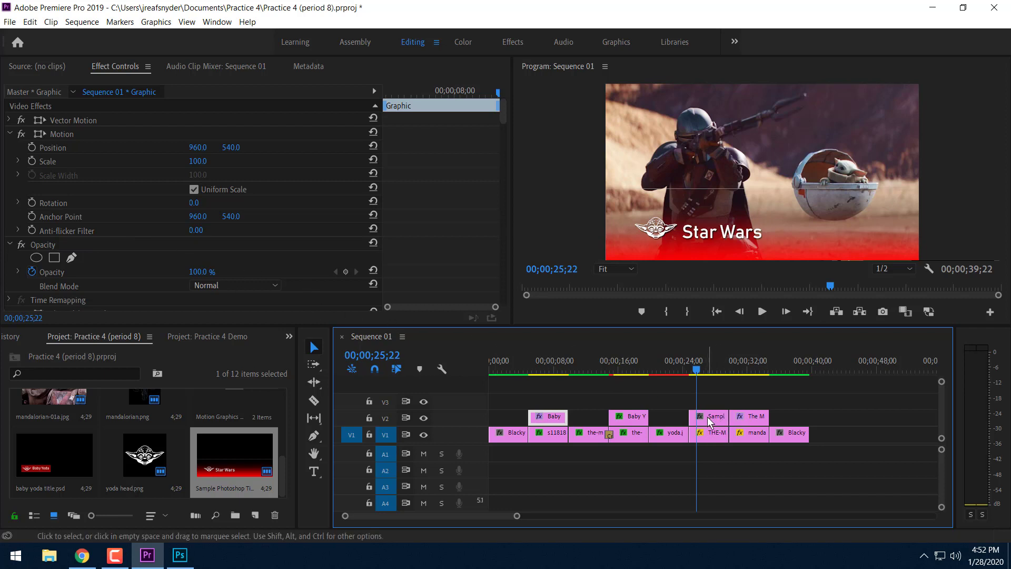
mouse_move(707, 416)
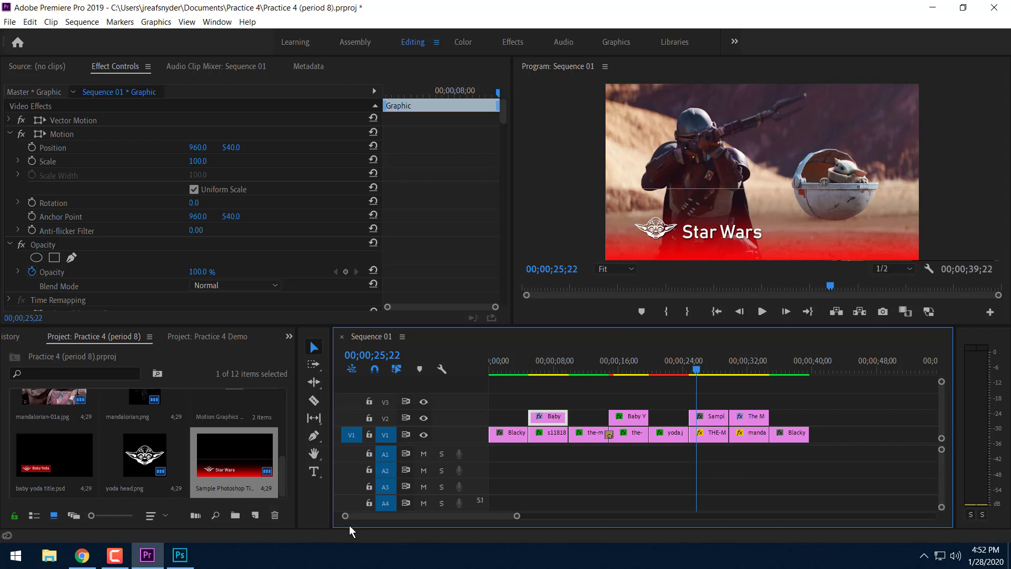
- Review the Day 2 requirements on the Premiere practice assignment page in Chrome, and return to Premiere Pro
click(88, 565)
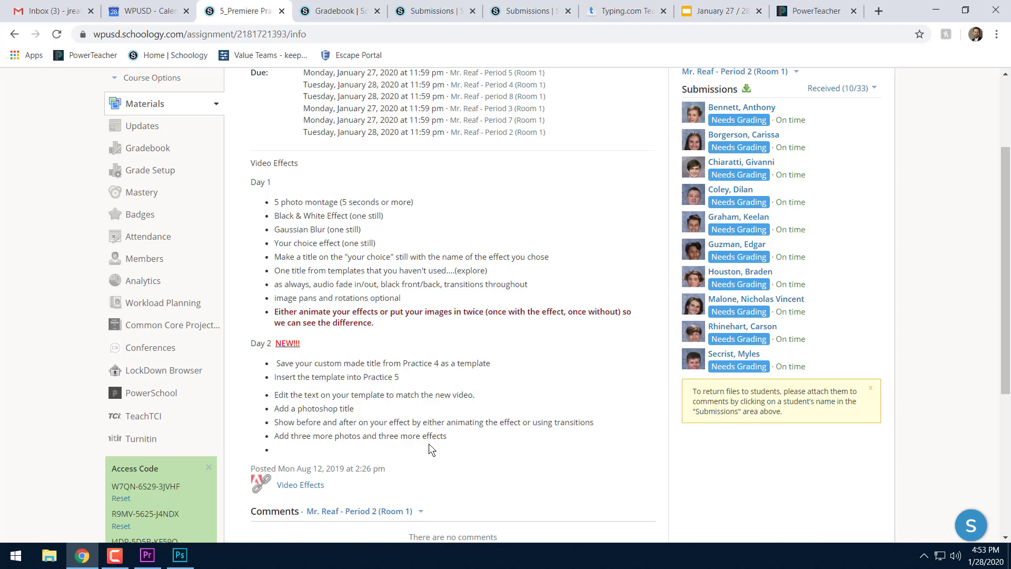
click(148, 555)
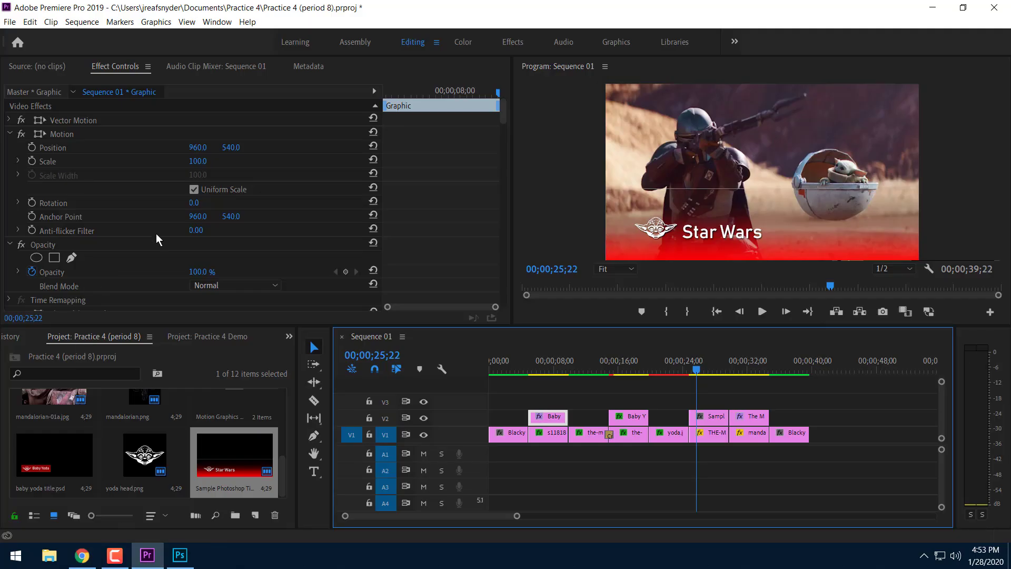
scroll(141, 251, down, 1)
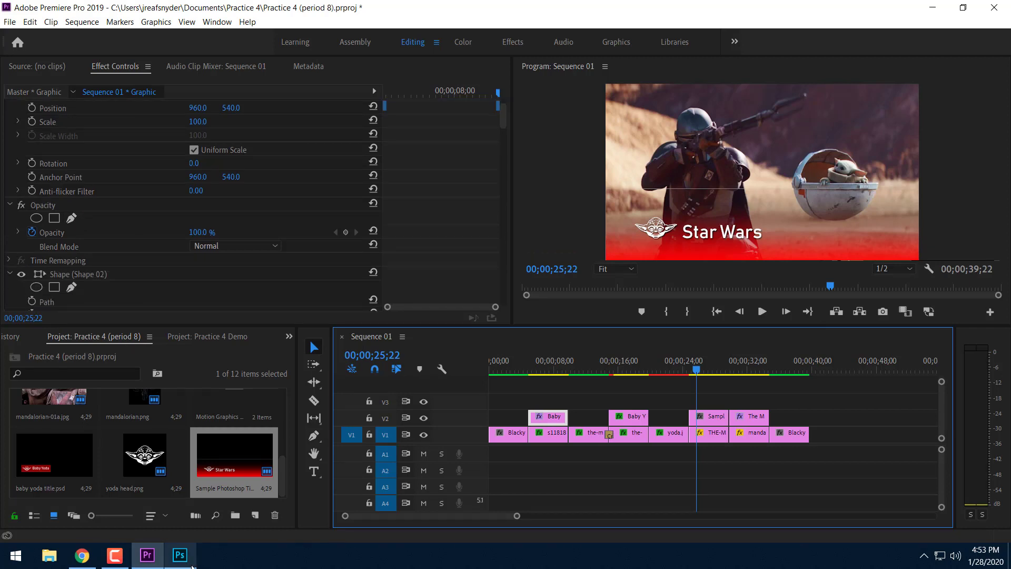
- Bring up the Effects list in the project area and expand the Video Effects folder
click(288, 337)
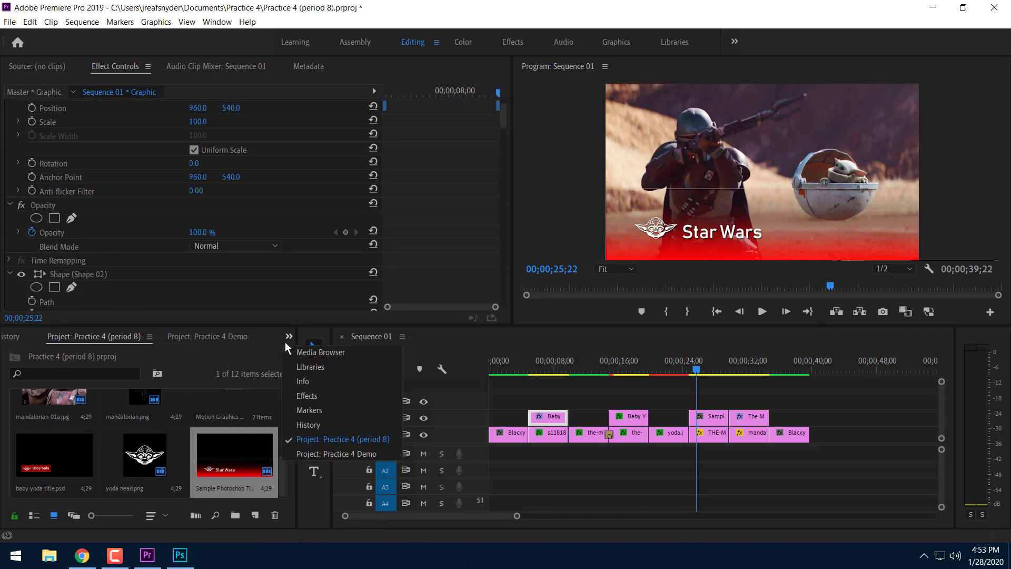
click(308, 398)
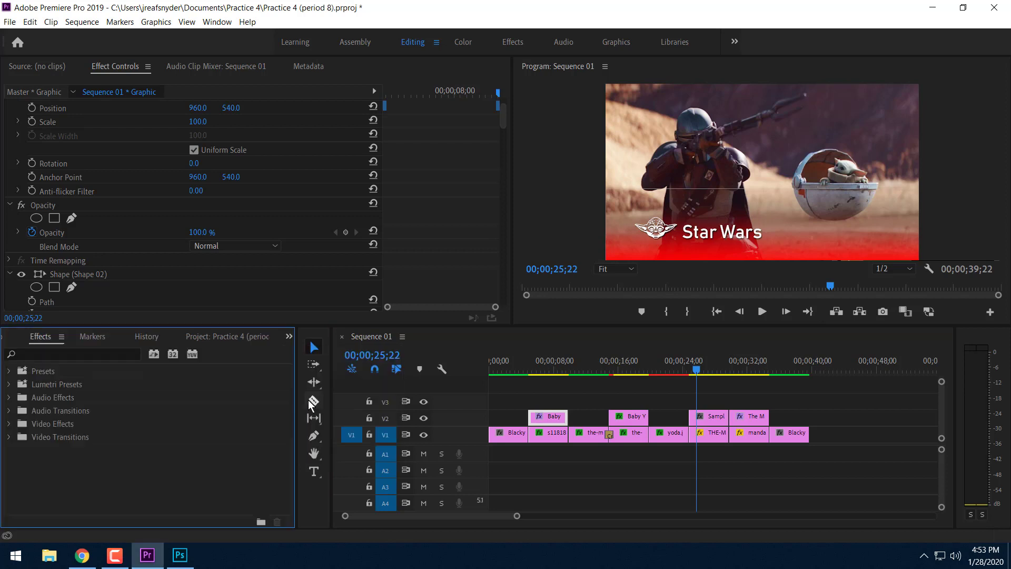
click(9, 423)
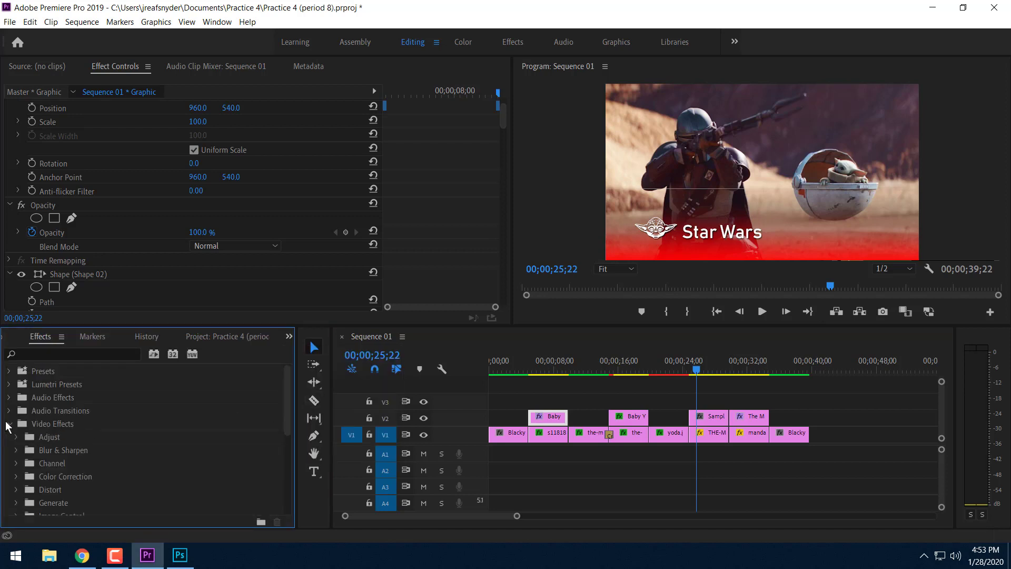
- Recheck the Day 2 photo and effect requirements on the assignment page in Chrome and switch back to Premiere Pro
click(82, 555)
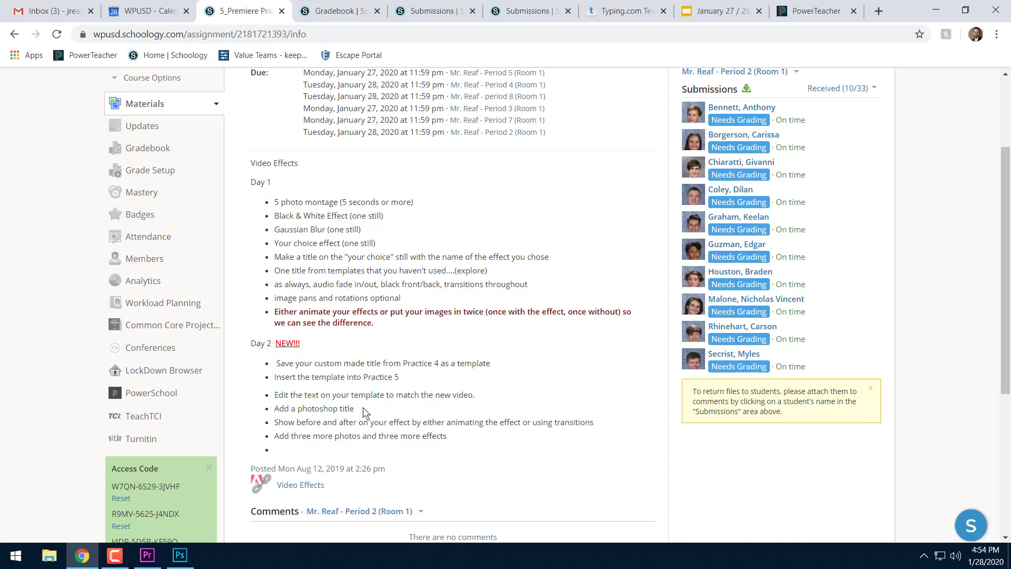
click(157, 562)
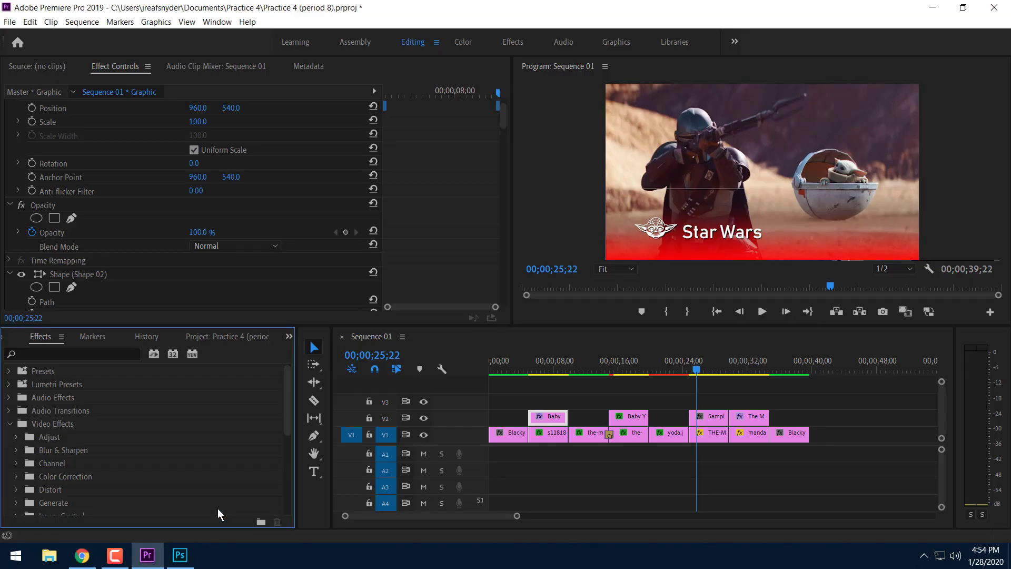
mouse_move(78, 565)
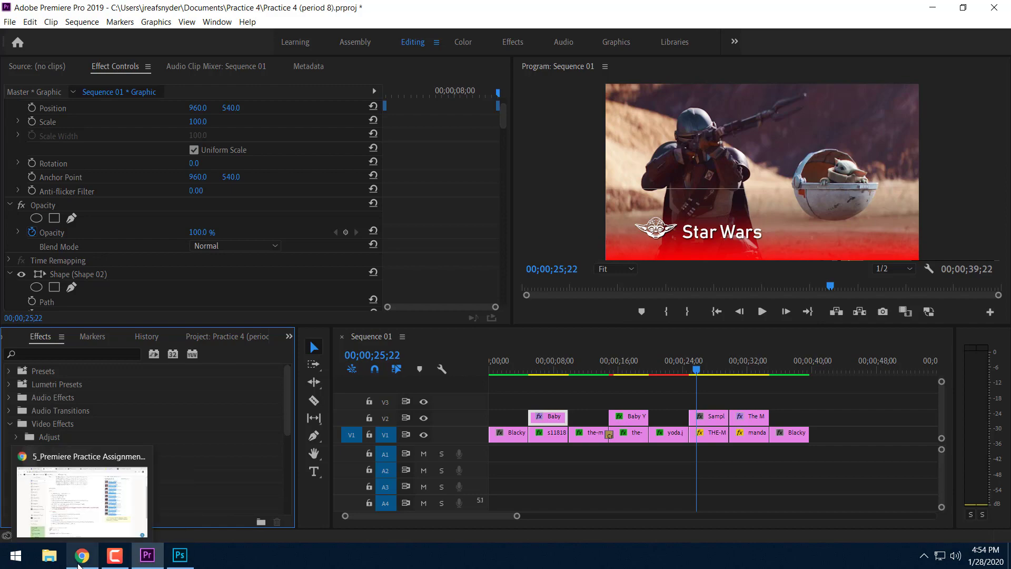